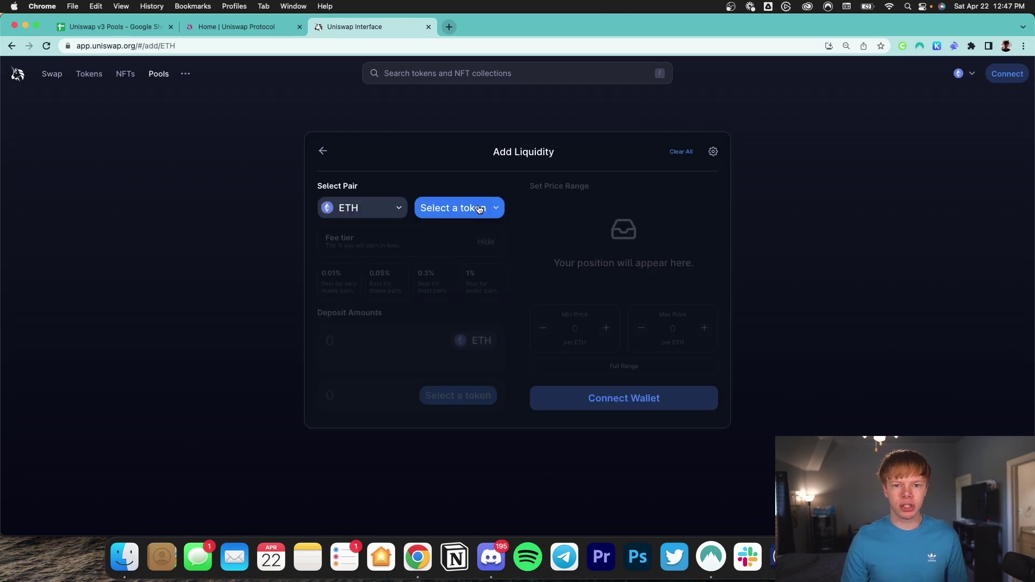
- Choose USDC as the second token, giving an ETH/USDC pair on the 0.05% fee tier
{"action": "left_click", "coordinate": [479, 209]}
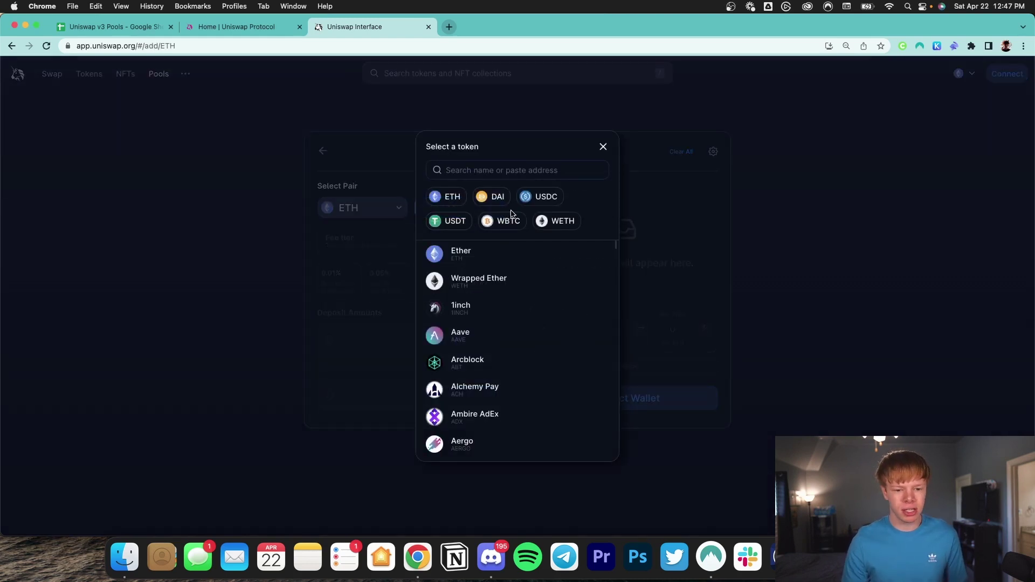
{"action": "left_click", "coordinate": [538, 196]}
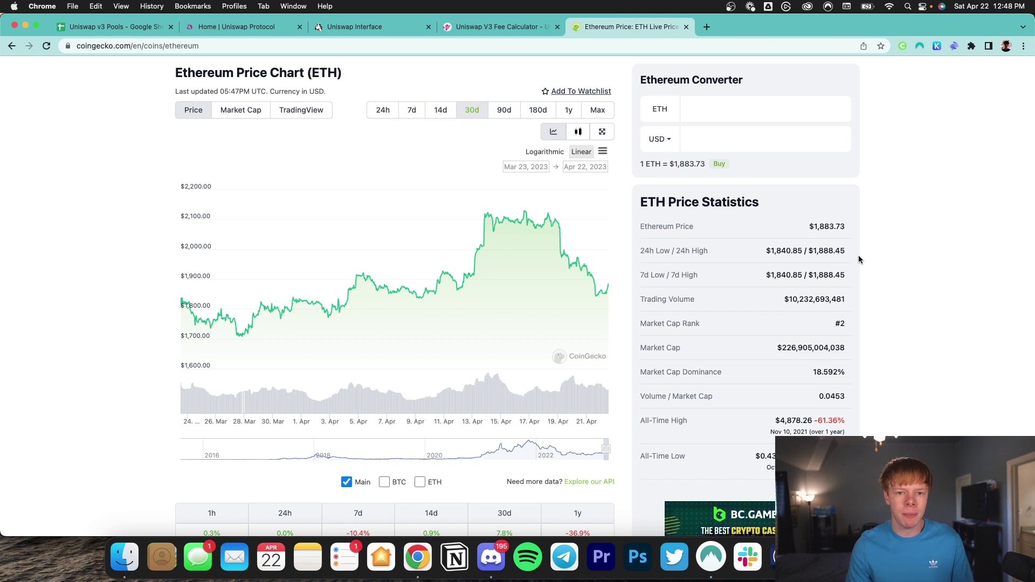
- View ETH's CoinGecko chart at 90 days, then 180 days, then 30 days, and go back to the fee calculator
{"action": "mouse_move", "coordinate": [480, 249]}
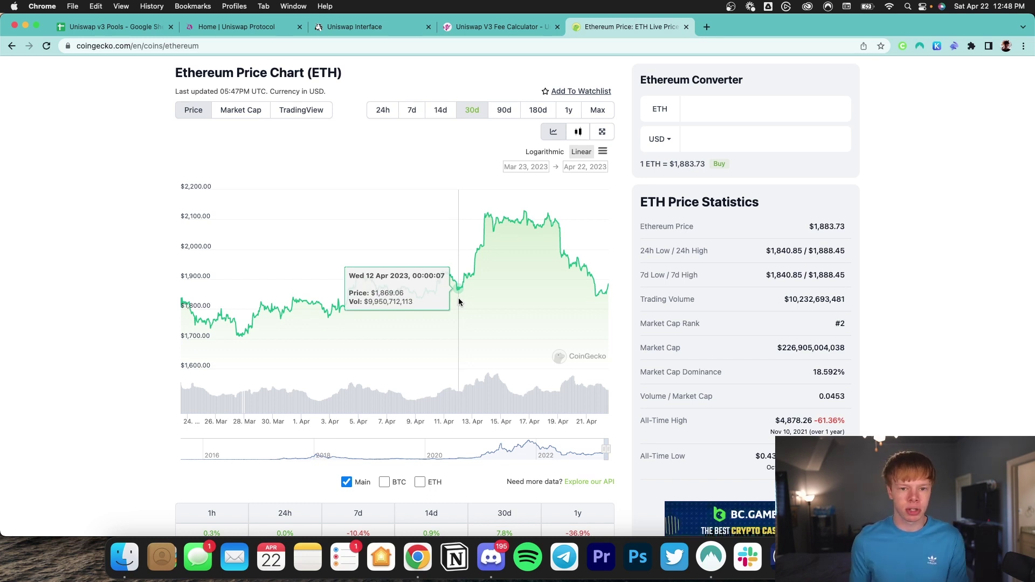
{"action": "scroll", "coordinate": [459, 301], "scroll_direction": "down", "scroll_amount": 1}
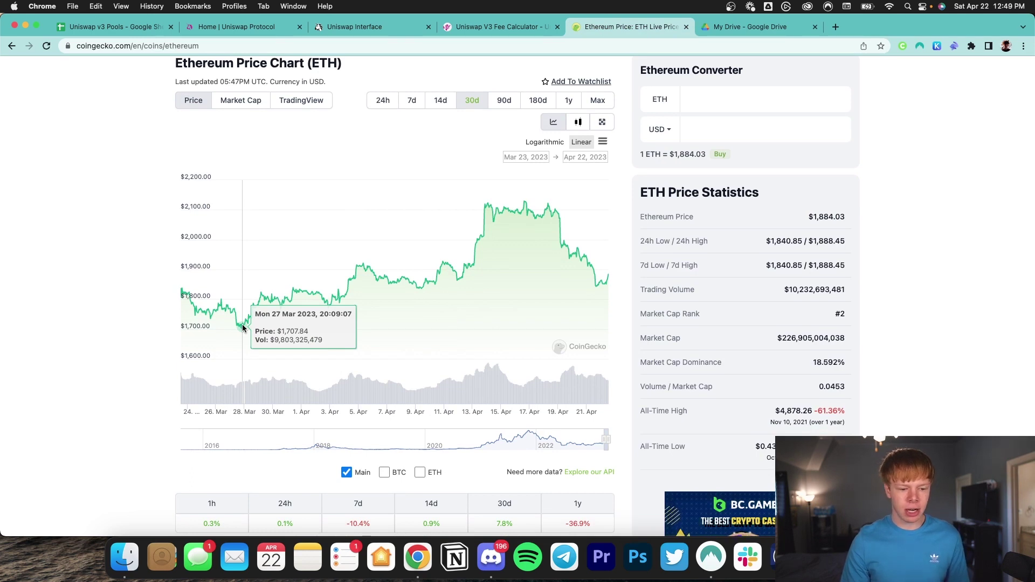
{"action": "scroll", "coordinate": [242, 327], "scroll_direction": "up", "scroll_amount": 1}
{"action": "scroll", "coordinate": [243, 326], "scroll_direction": "down", "scroll_amount": 1}
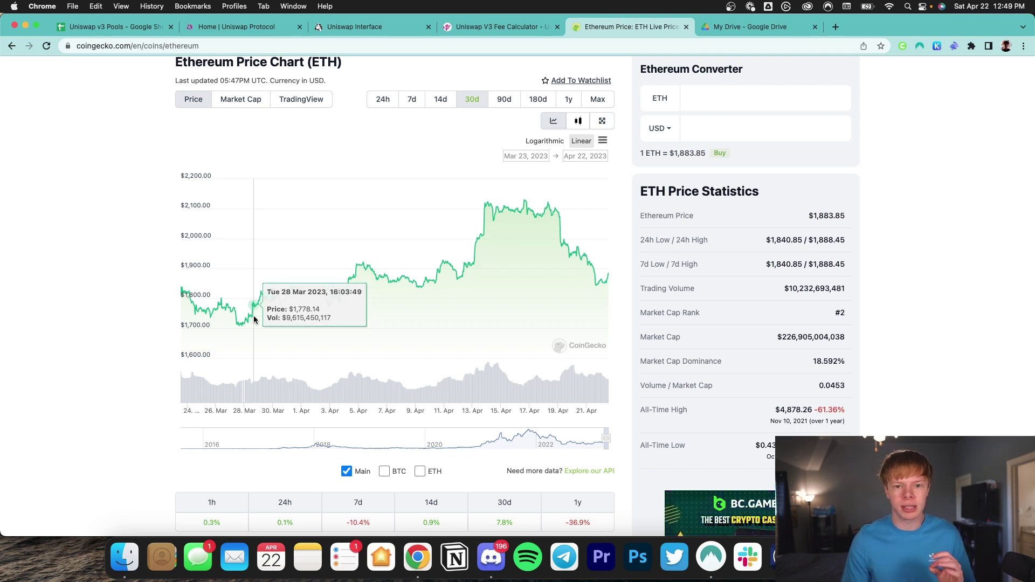
{"action": "left_click", "coordinate": [504, 99]}
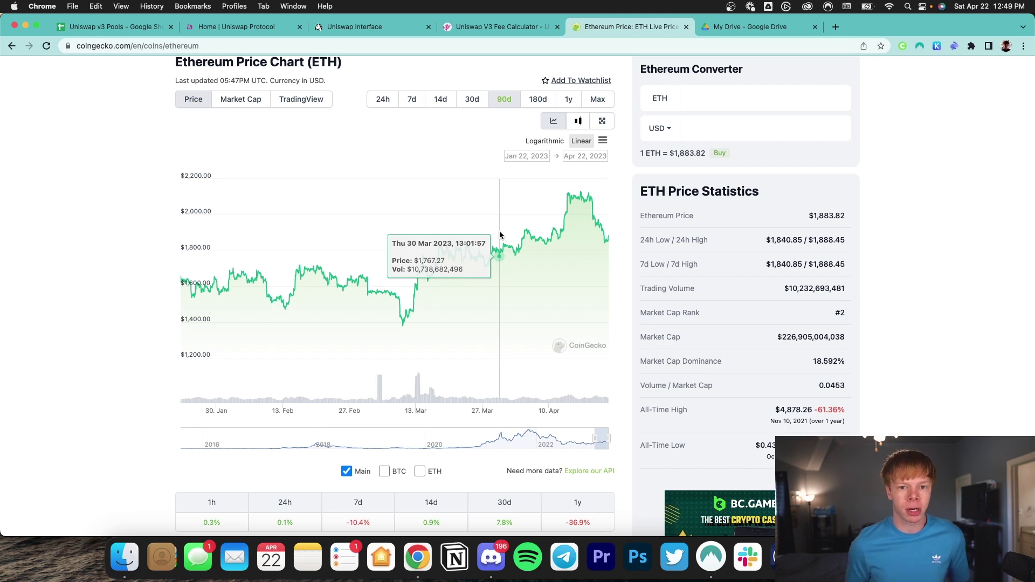
{"action": "left_click", "coordinate": [538, 99]}
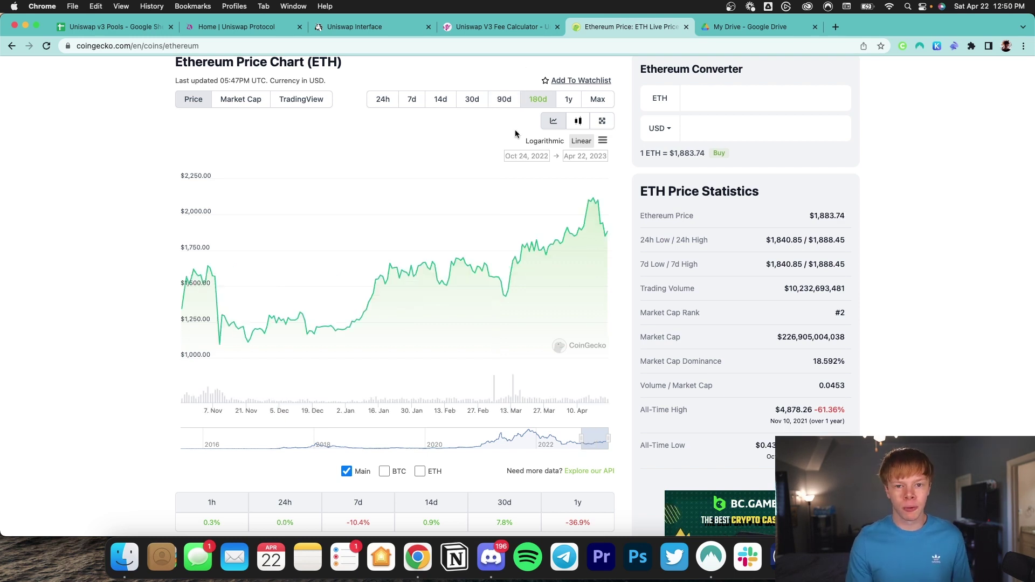
{"action": "left_click", "coordinate": [471, 99]}
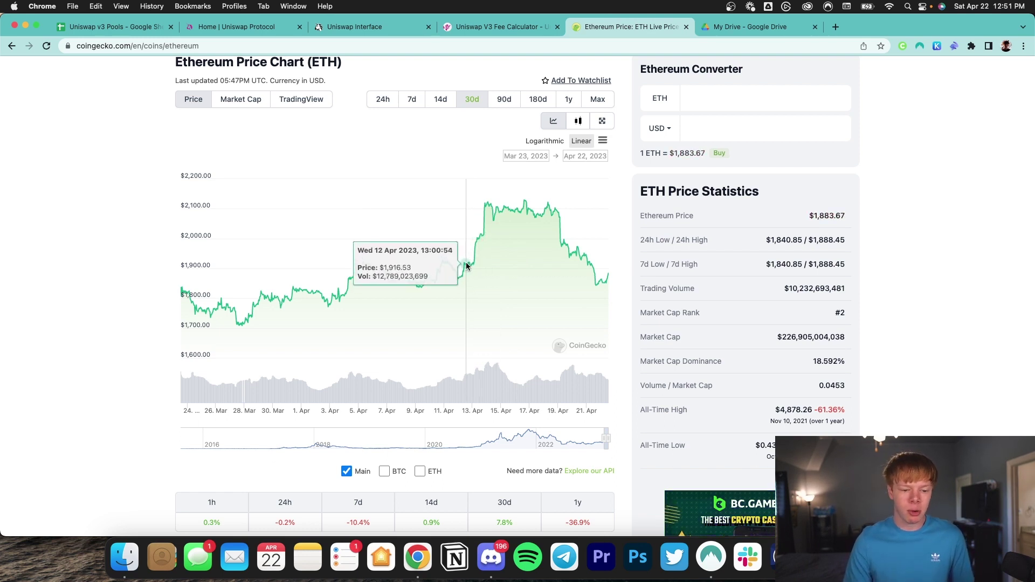
{"action": "left_click", "coordinate": [508, 27]}
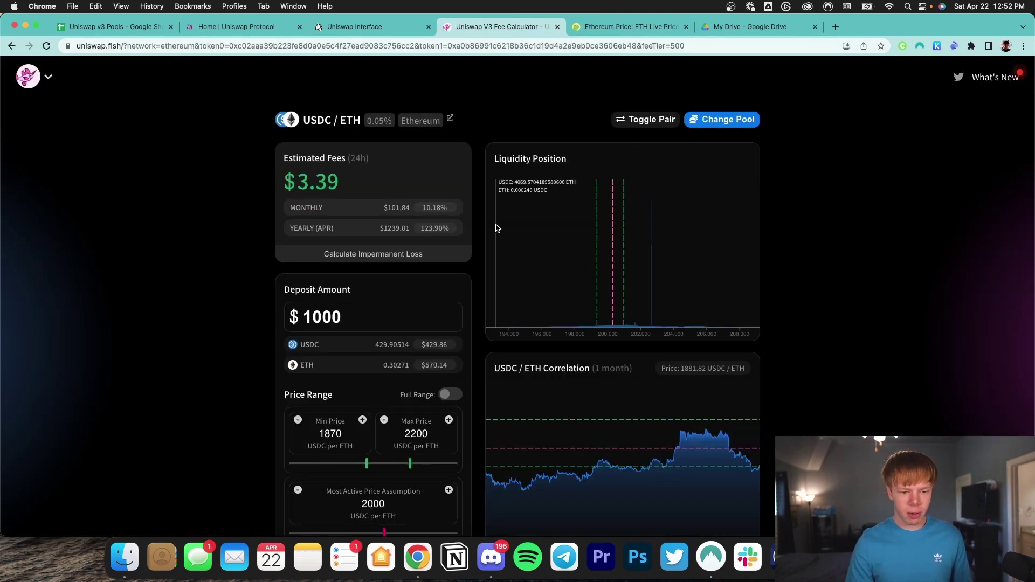
- Open the Impermanent Loss Calculator and set Future ETH Price to 1800
{"action": "left_click", "coordinate": [430, 255]}
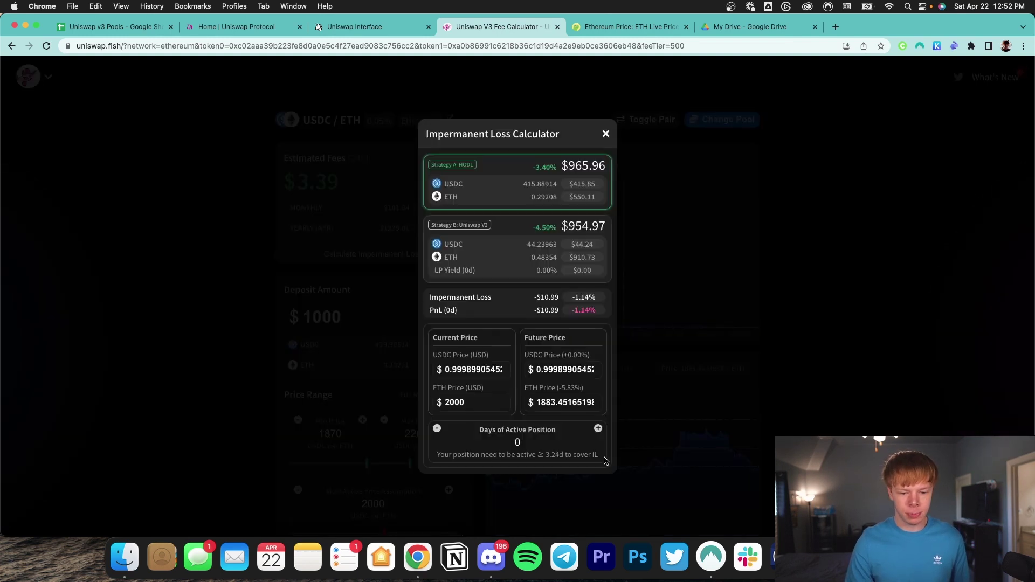
{"action": "double_click", "coordinate": [583, 397]}
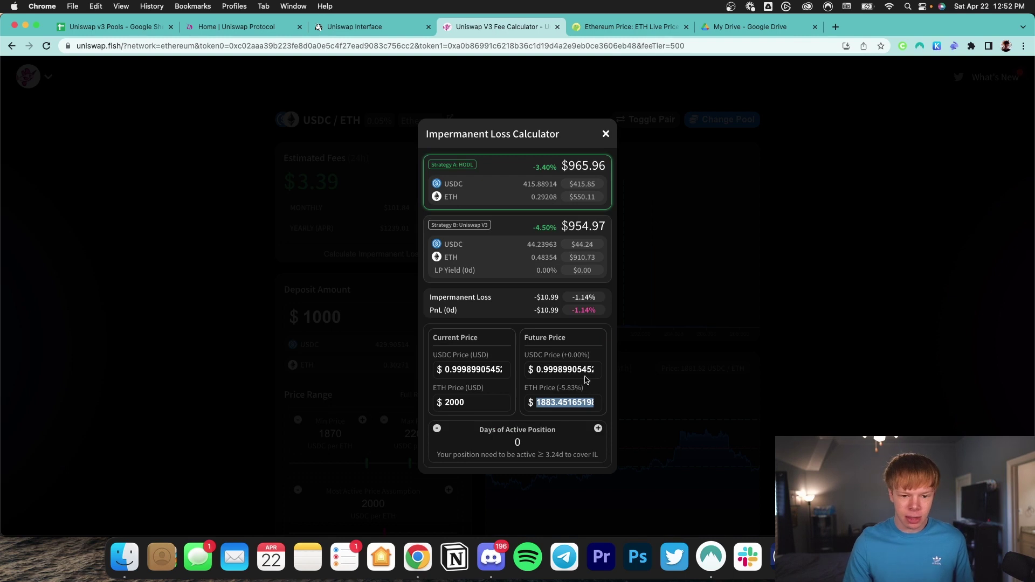
{"action": "double_click", "coordinate": [599, 228]}
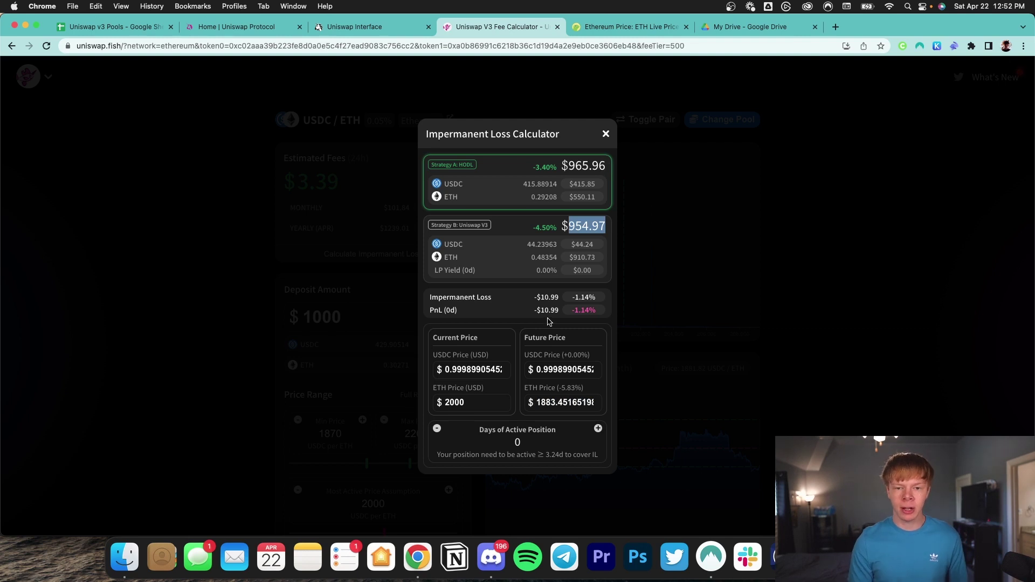
{"action": "double_click", "coordinate": [585, 166]}
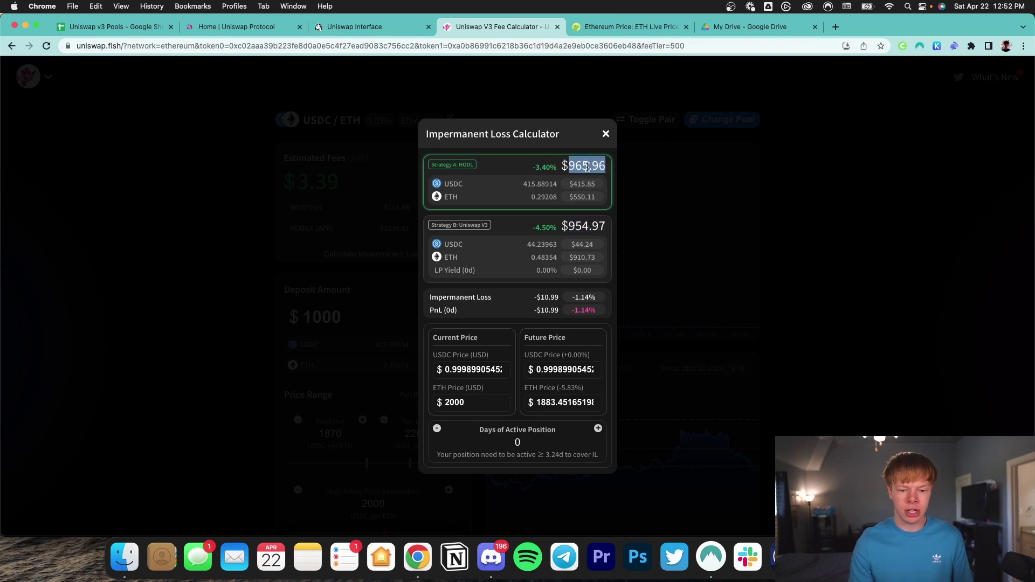
{"action": "double_click", "coordinate": [563, 399]}
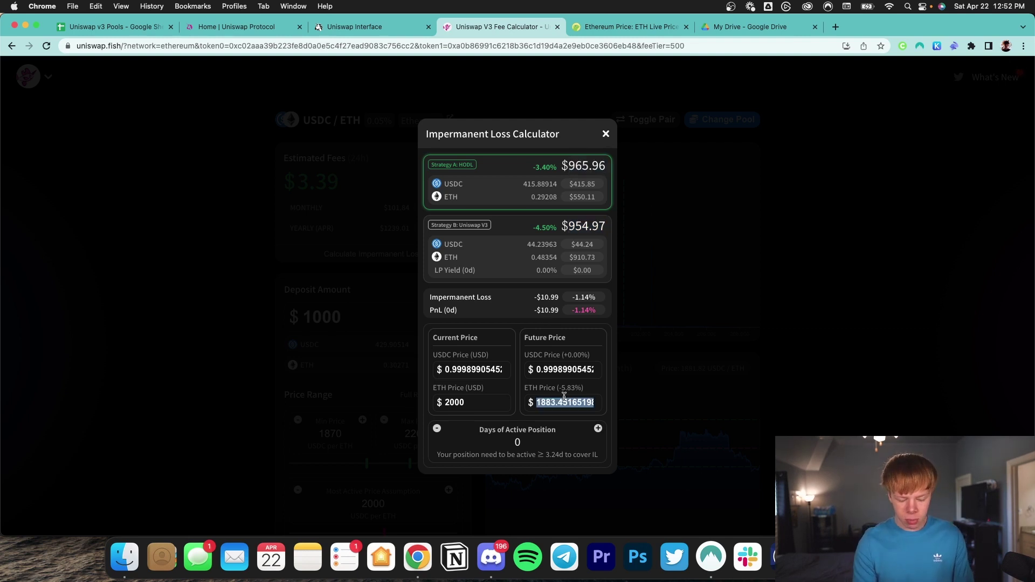
{"action": "type", "text": "1800"}
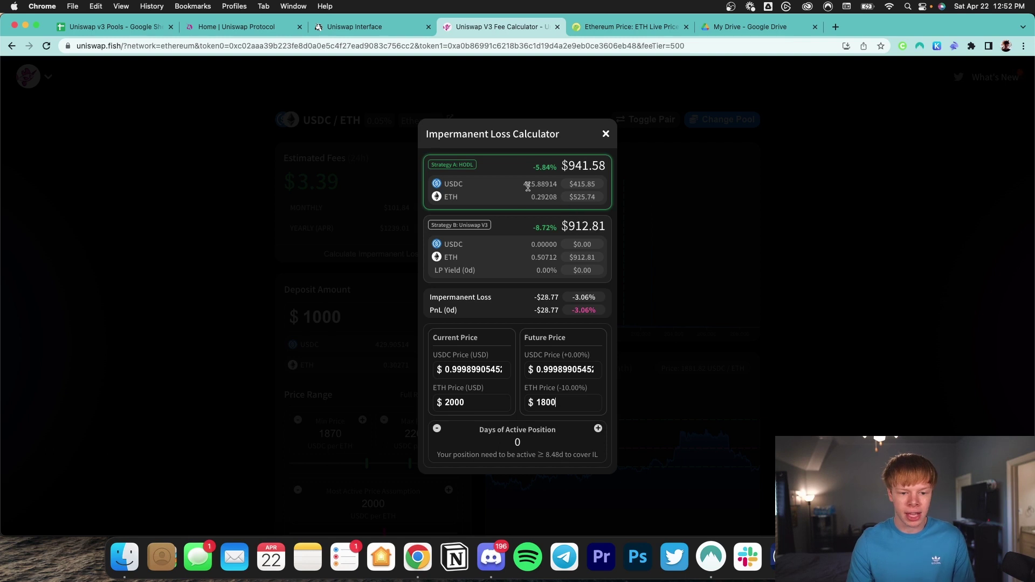
- Compare the Strategy A and B amounts, then change Future ETH Price to 1700
{"action": "left_click_drag", "start_coordinate": [528, 186], "coordinate": [596, 186]}
{"action": "double_click", "coordinate": [583, 165]}
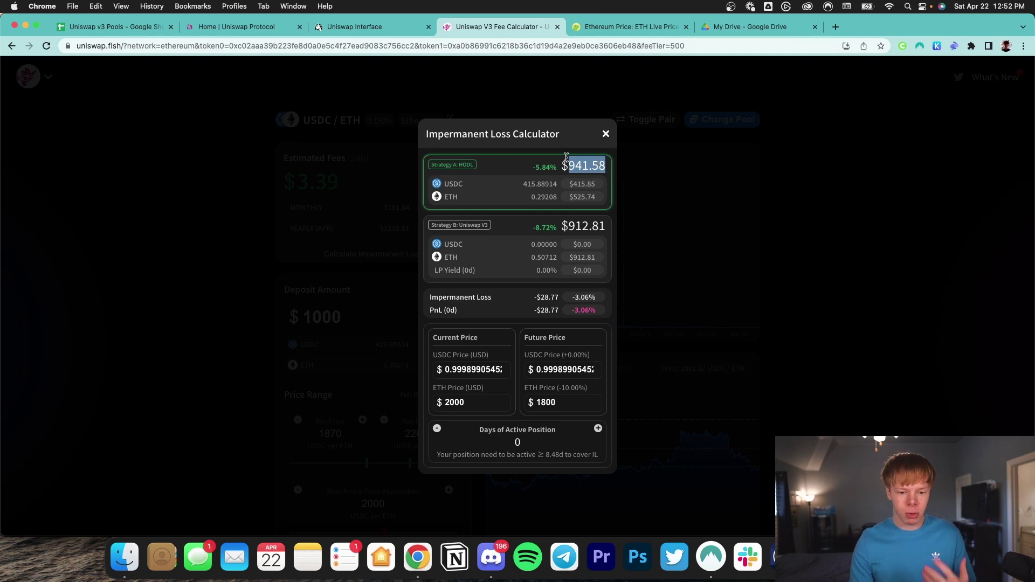
{"action": "left_click", "coordinate": [606, 133]}
{"action": "left_click", "coordinate": [370, 254]}
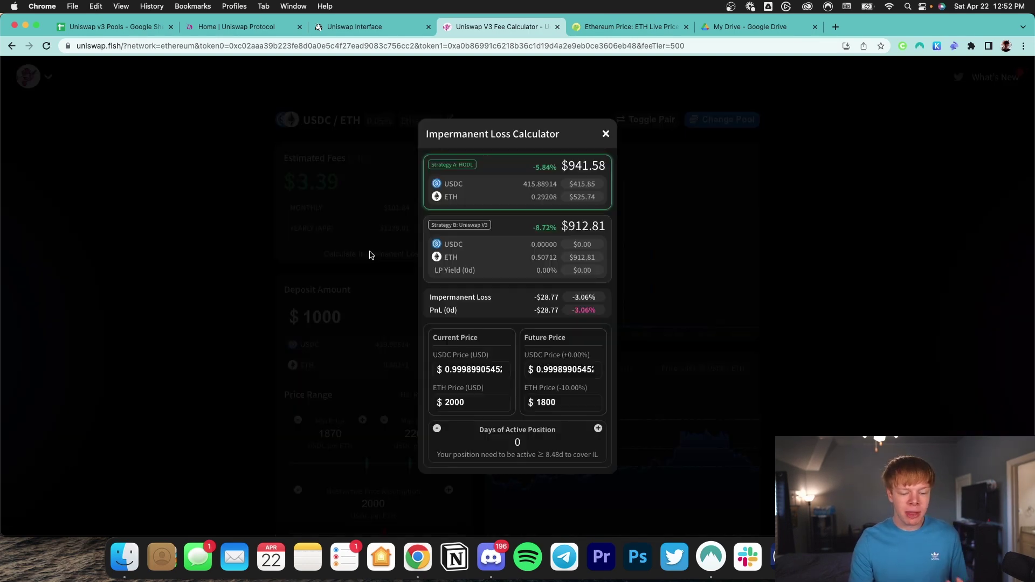
{"action": "double_click", "coordinate": [549, 258]}
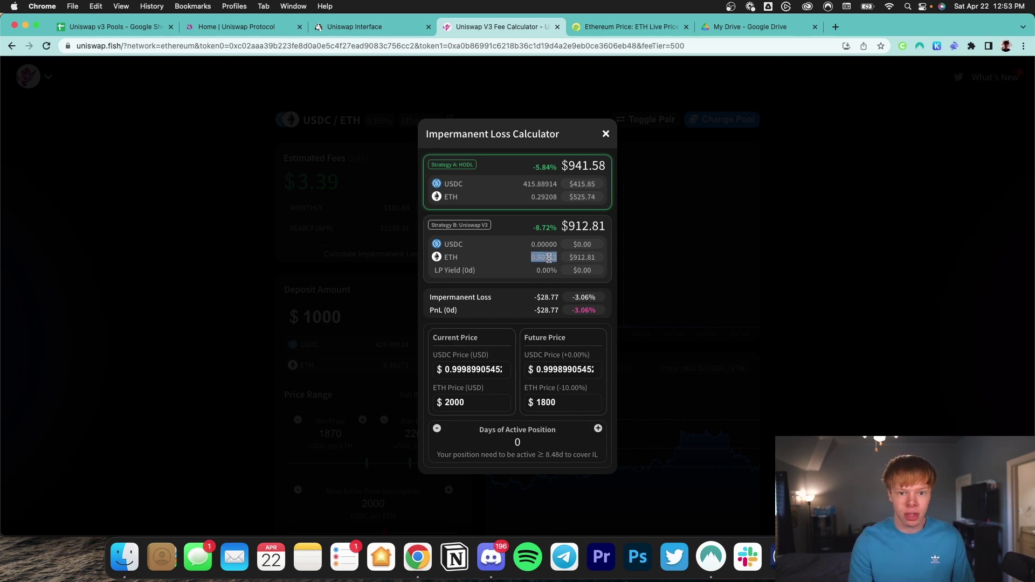
{"action": "double_click", "coordinate": [563, 402]}
{"action": "type", "text": "1700"}
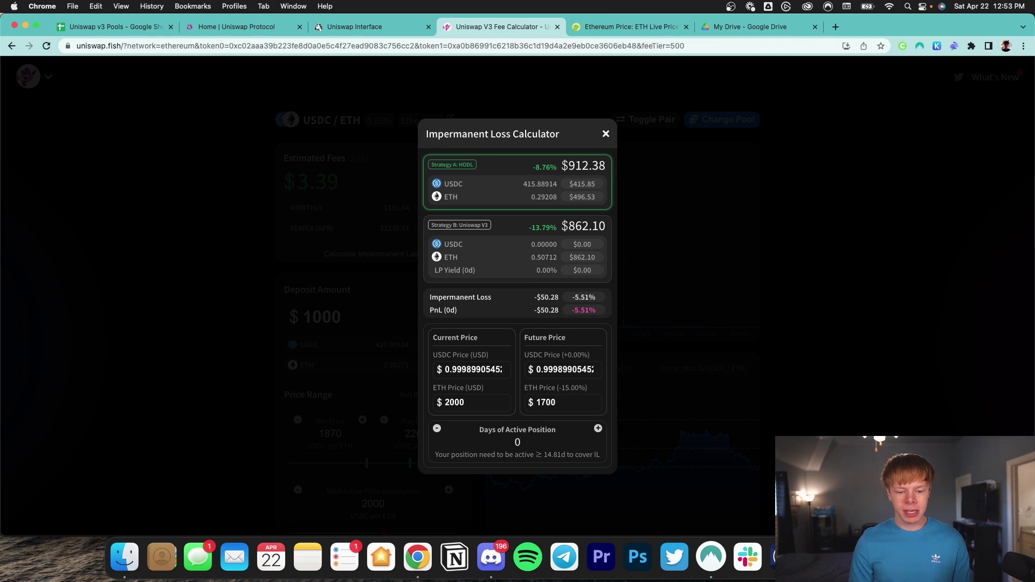
- Set Days of Active Position to 15 and check Strategy B's $913.01 total
{"action": "left_click", "coordinate": [519, 442]}
{"action": "type", "text": "15"}
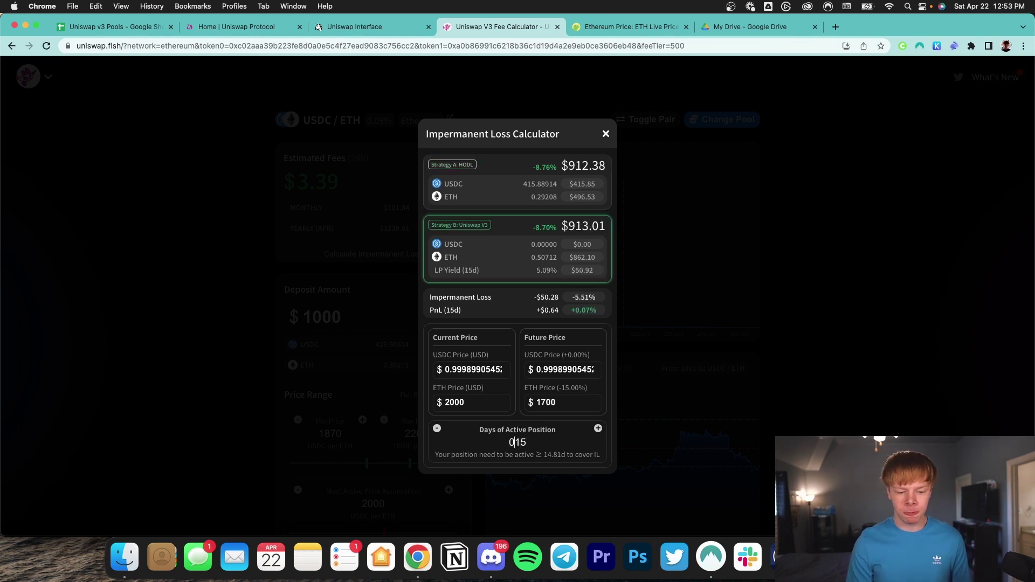
{"action": "key", "text": "BackSpace"}
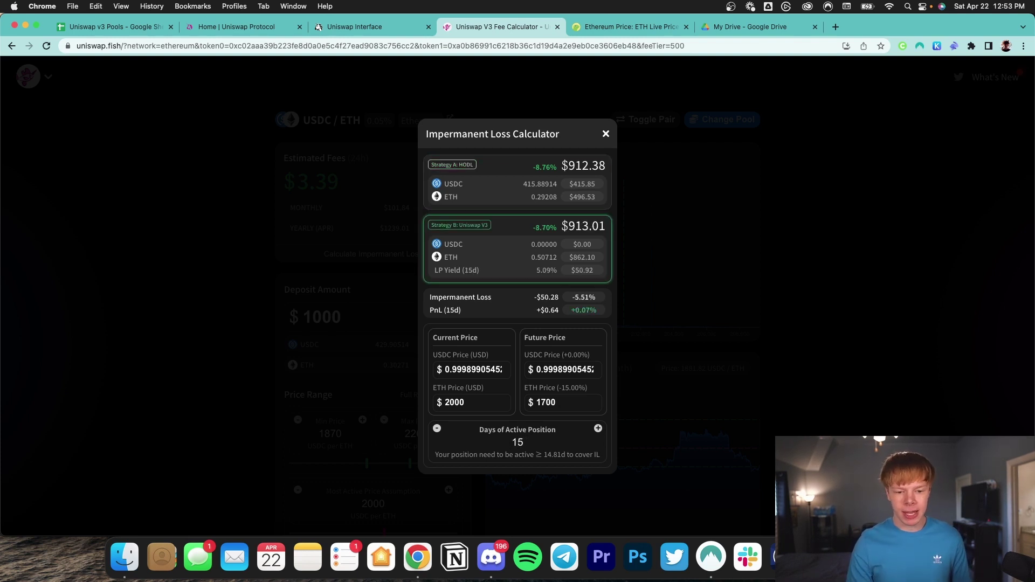
{"action": "double_click", "coordinate": [577, 226]}
{"action": "left_click", "coordinate": [584, 227]}
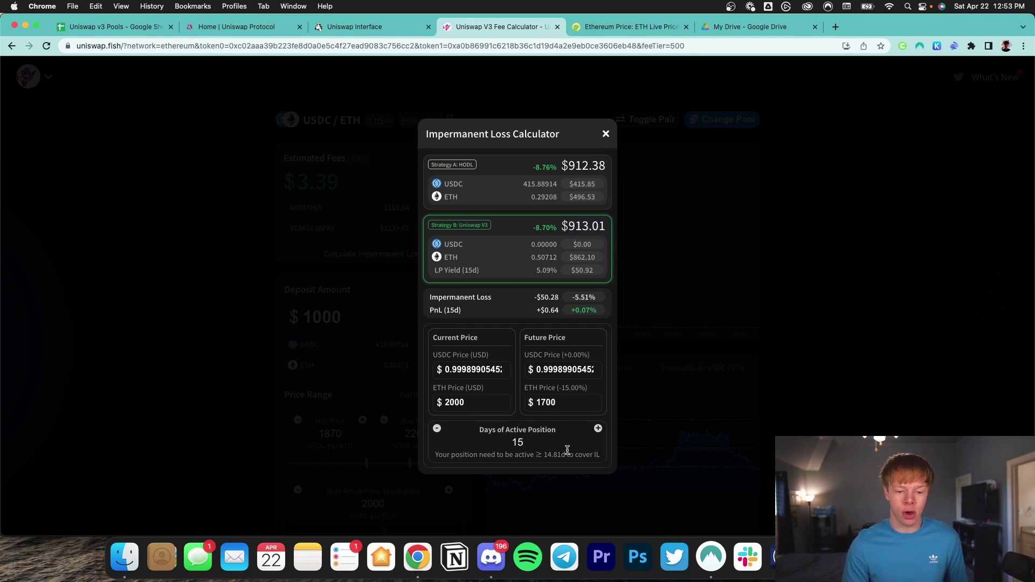
- Raise active days to 41, then reset the days and clear the Future ETH Price
{"action": "left_click_drag", "start_coordinate": [567, 449], "coordinate": [487, 441]}
{"action": "type", "text": "41"}
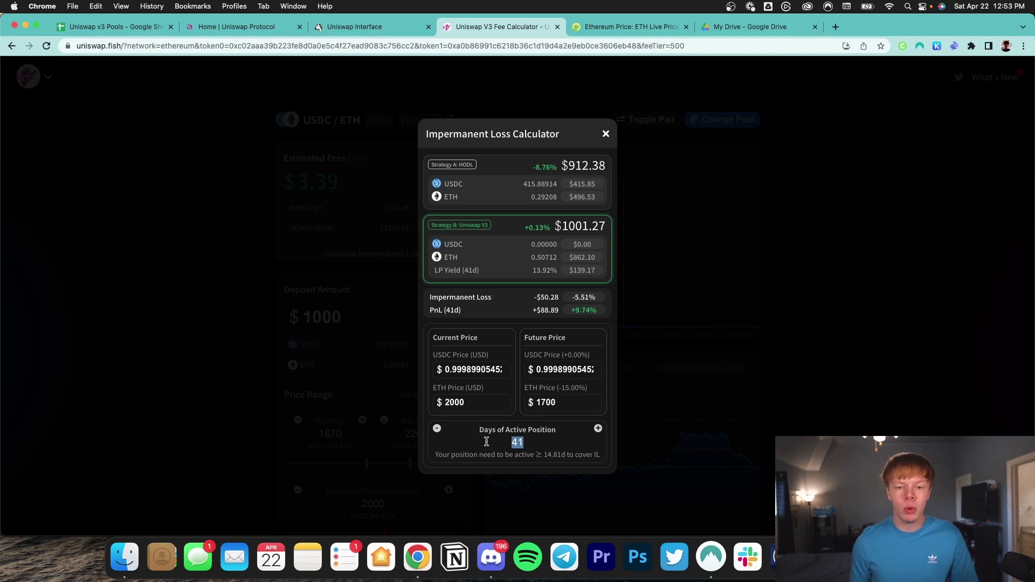
{"action": "left_click", "coordinate": [538, 440]}
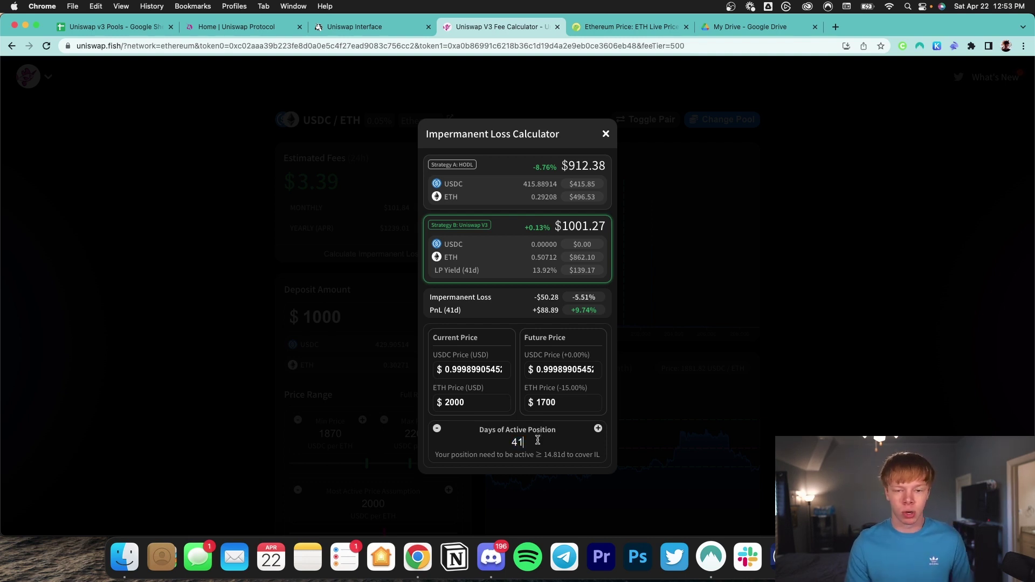
{"action": "key", "text": "BackSpace"}
{"action": "key", "text": "BackSpace"}
{"action": "double_click", "coordinate": [563, 414]}
{"action": "type", "text": "2"}
{"action": "key", "text": "BackSpace"}
- Enter a higher future ETH price and compare Strategy A ($1058.42) with Strategy B ($1028.48)
{"action": "type", "text": "210"}
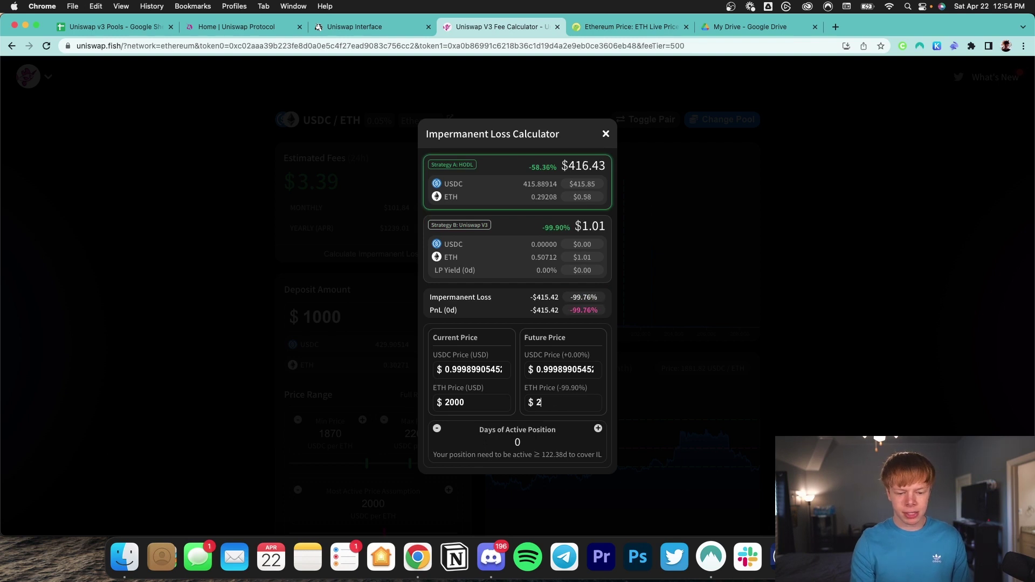
{"action": "type", "text": "0"}
{"action": "key", "text": "BackSpace"}
{"action": "key", "text": "BackSpace"}
{"action": "key", "text": "BackSpace"}
{"action": "type", "text": "200"}
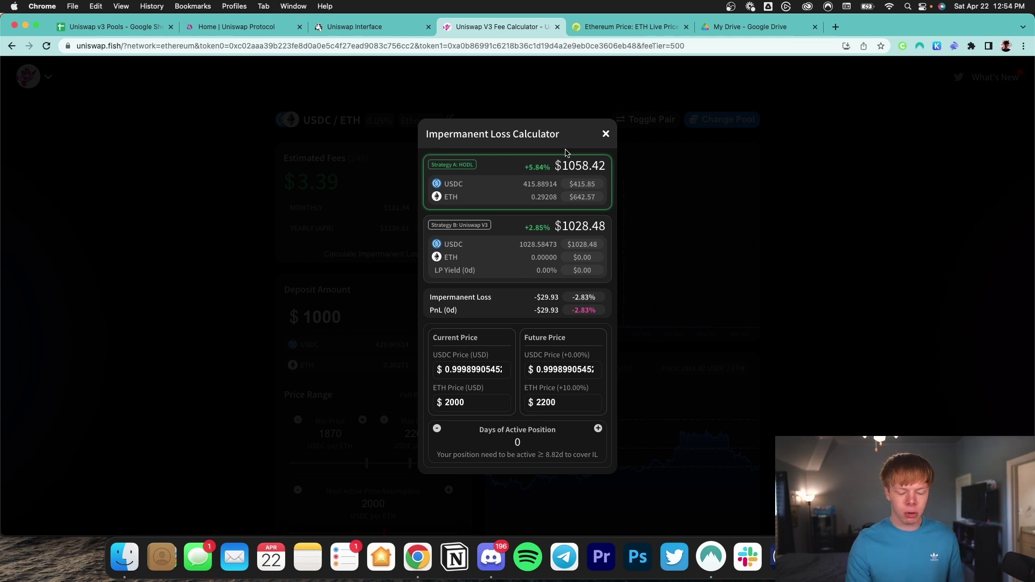
{"action": "double_click", "coordinate": [586, 171]}
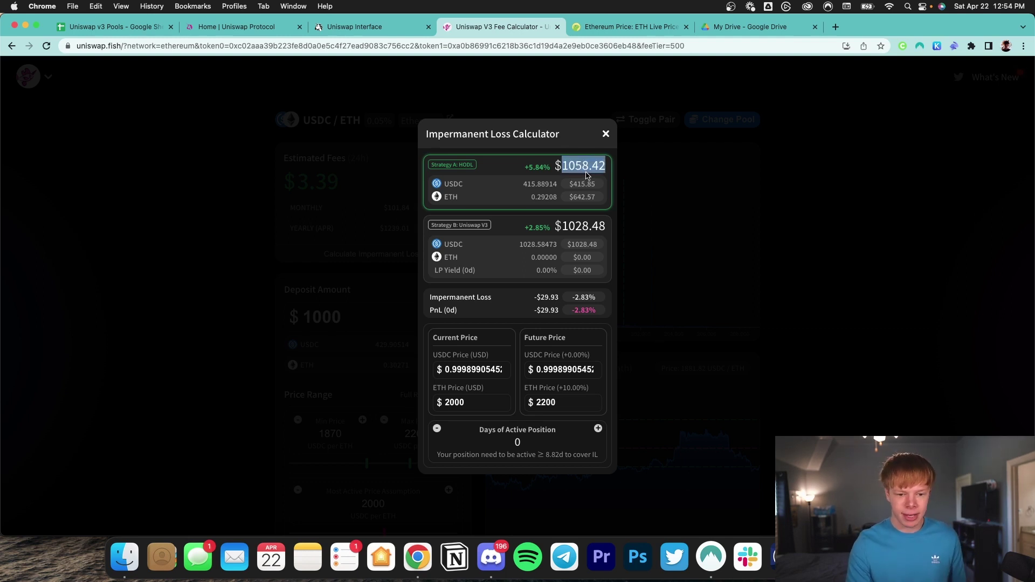
{"action": "left_click", "coordinate": [579, 232]}
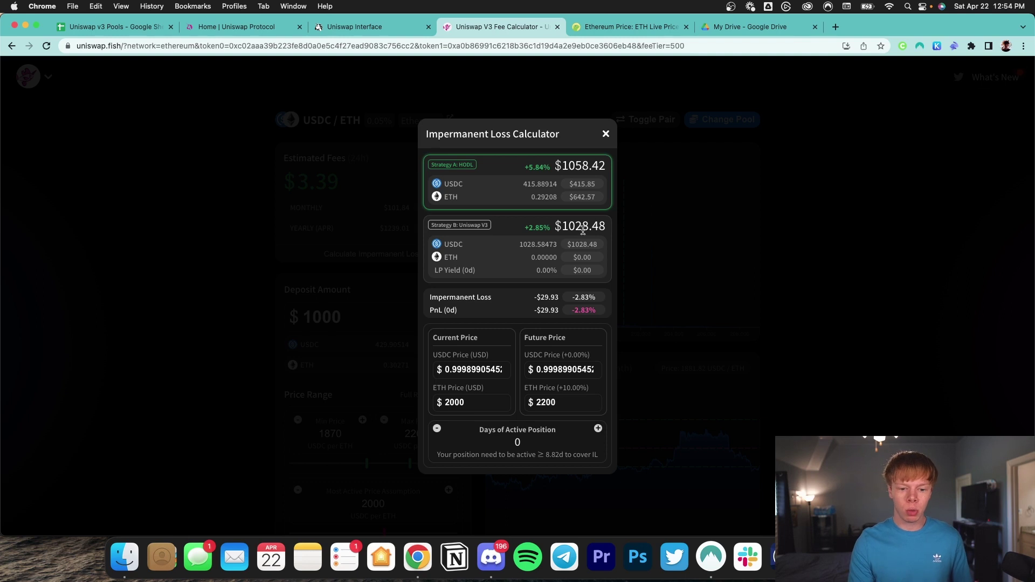
{"action": "double_click", "coordinate": [580, 231]}
{"action": "left_click", "coordinate": [581, 313]}
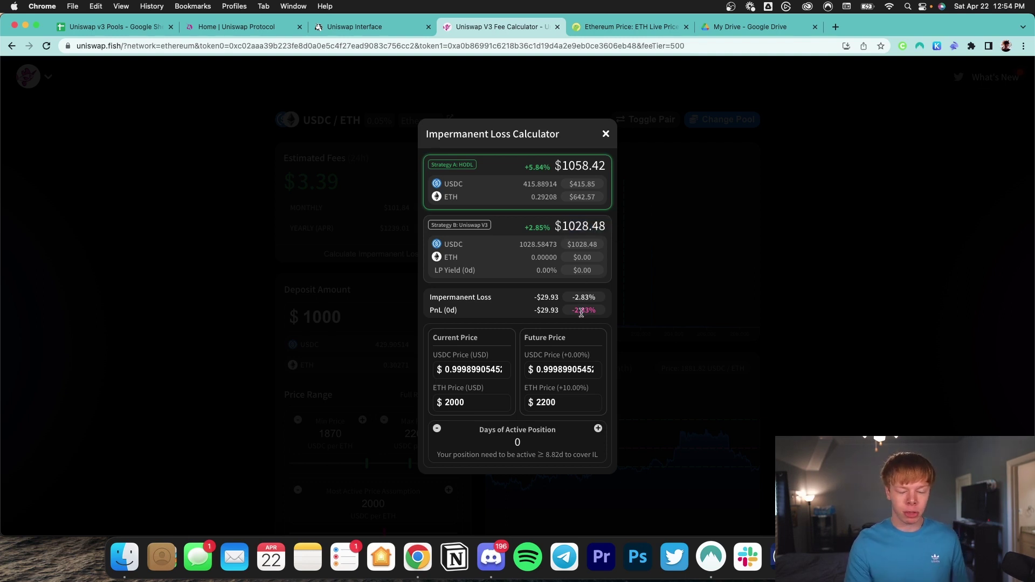
- Reset active days to 0, set Future ETH Price to 2300, and compare both strategy totals
{"action": "left_click_drag", "start_coordinate": [523, 442], "coordinate": [481, 438]}
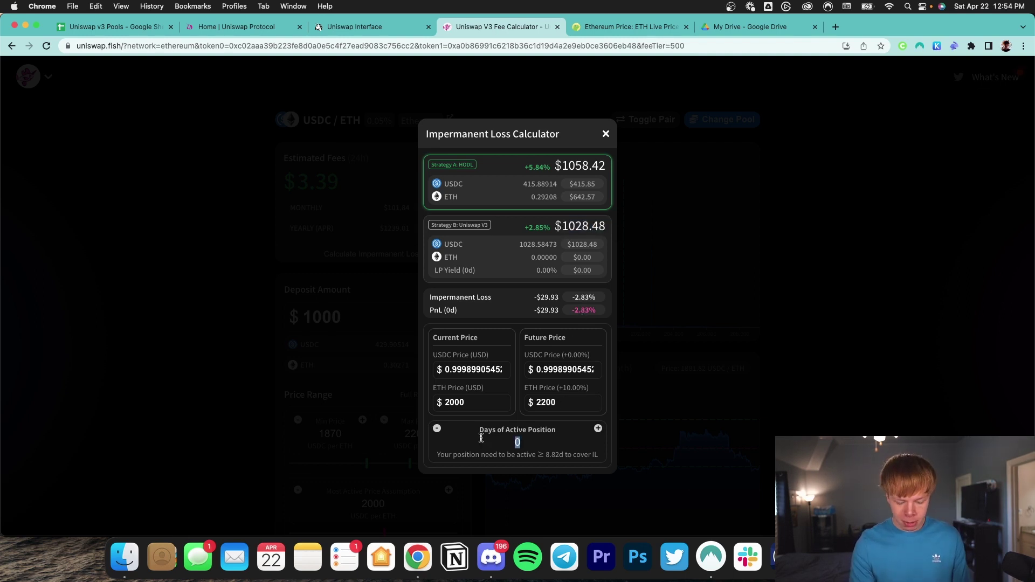
{"action": "type", "text": "2"}
{"action": "key", "text": "BackSpace"}
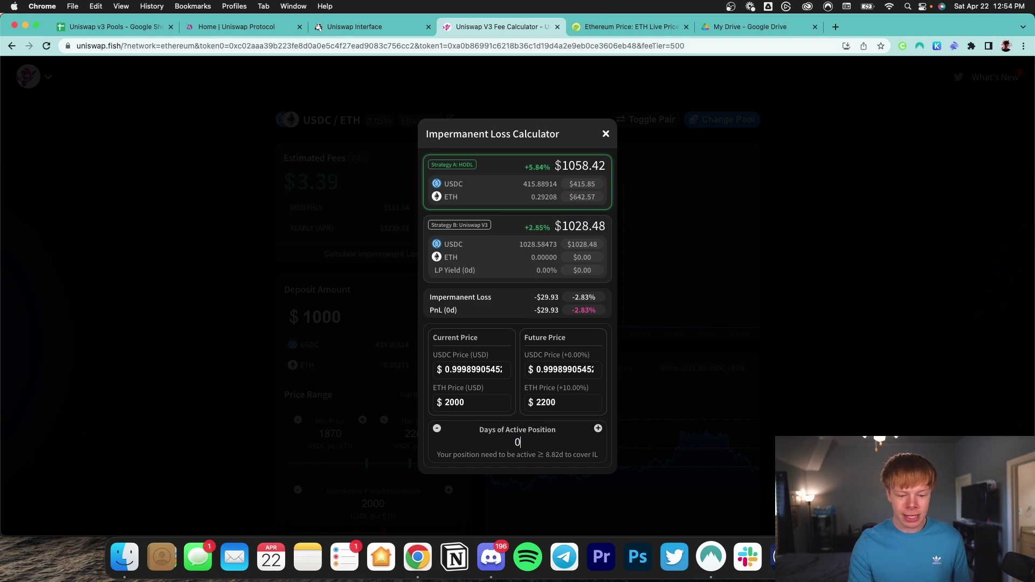
{"action": "type", "text": "9"}
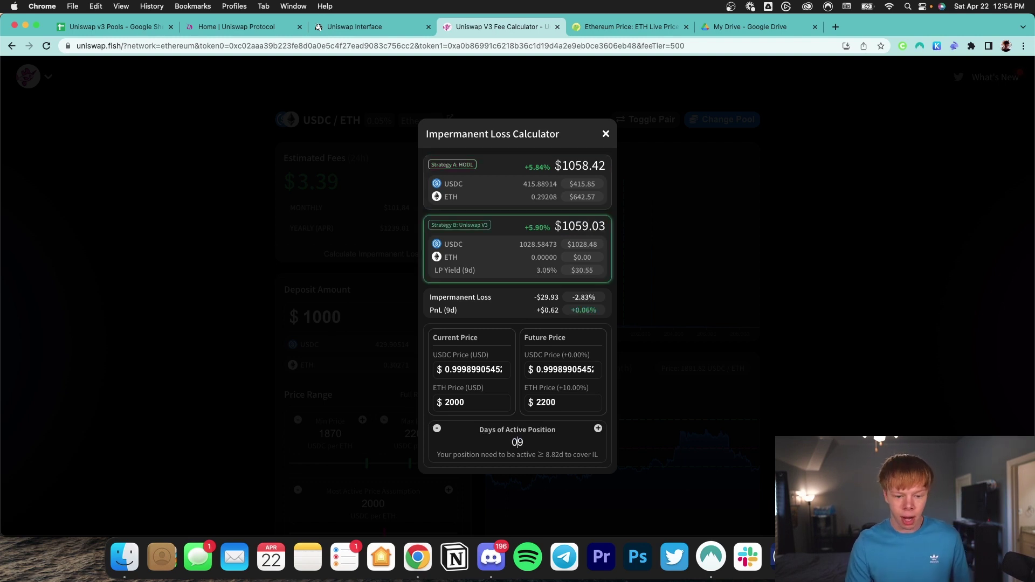
{"action": "key", "text": "BackSpace"}
{"action": "double_click", "coordinate": [569, 404]}
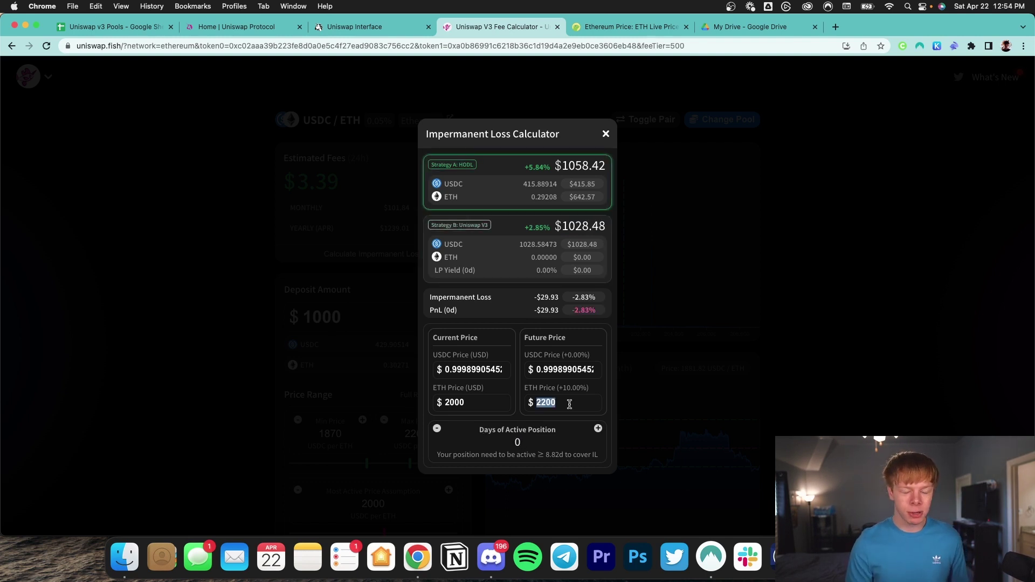
{"action": "type", "text": "2300"}
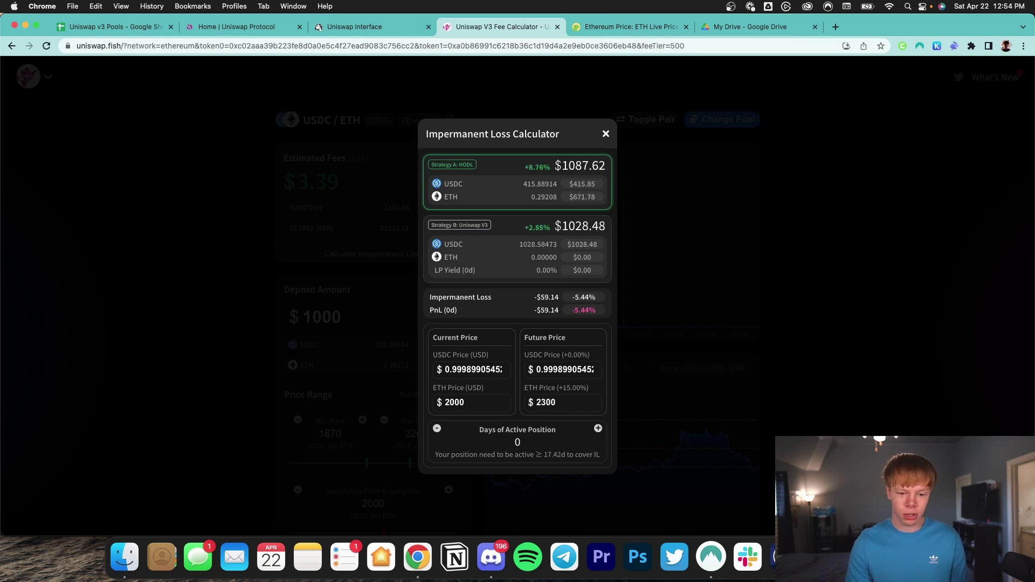
{"action": "double_click", "coordinate": [581, 225]}
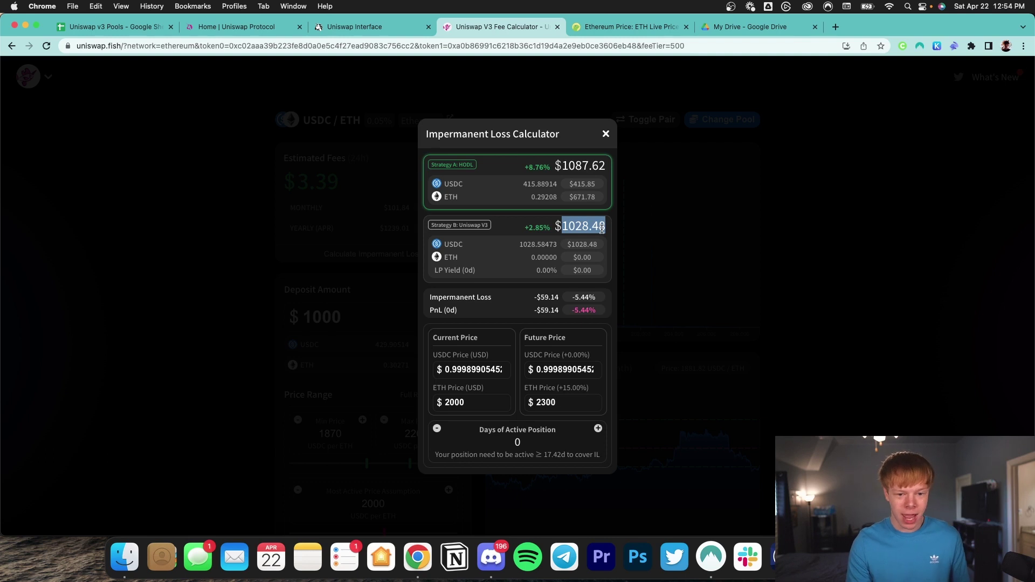
{"action": "double_click", "coordinate": [575, 166]}
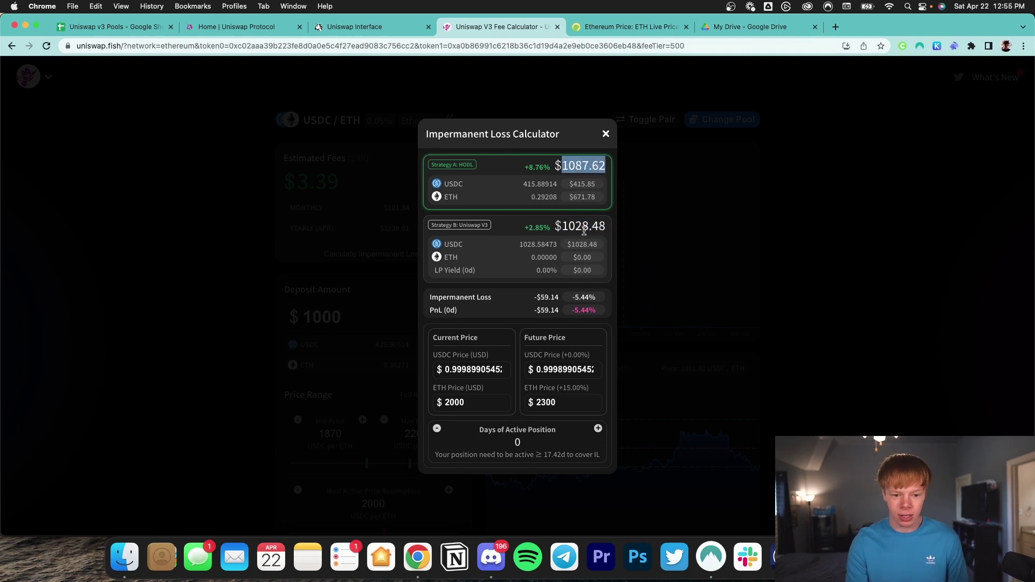
- Set Days of Active Position to 18
{"action": "left_click", "coordinate": [517, 442]}
{"action": "type", "text": "17"}
{"action": "key", "text": "BackSpace"}
{"action": "type", "text": "8"}
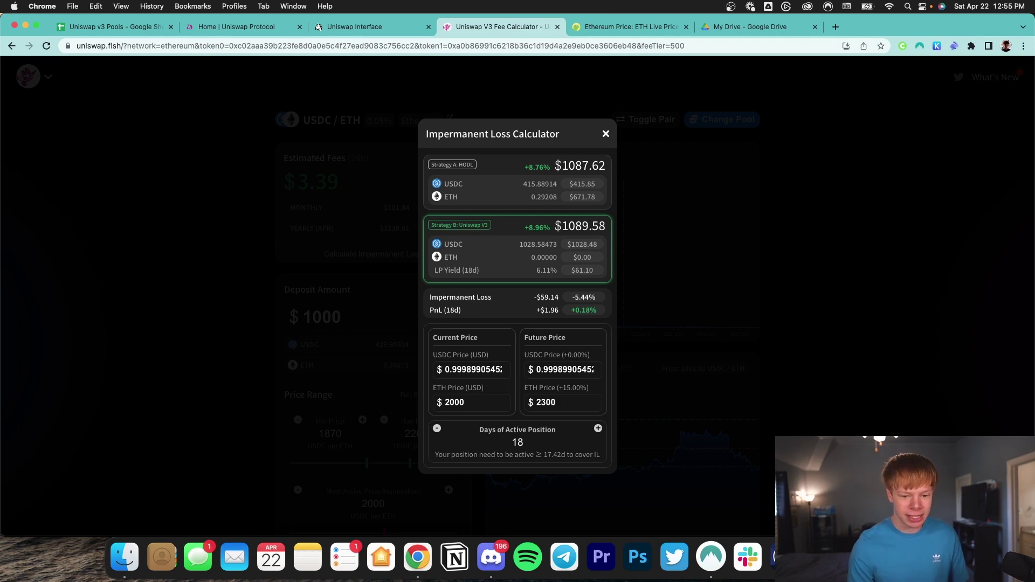
{"action": "left_click_drag", "start_coordinate": [558, 402], "coordinate": [513, 404]}
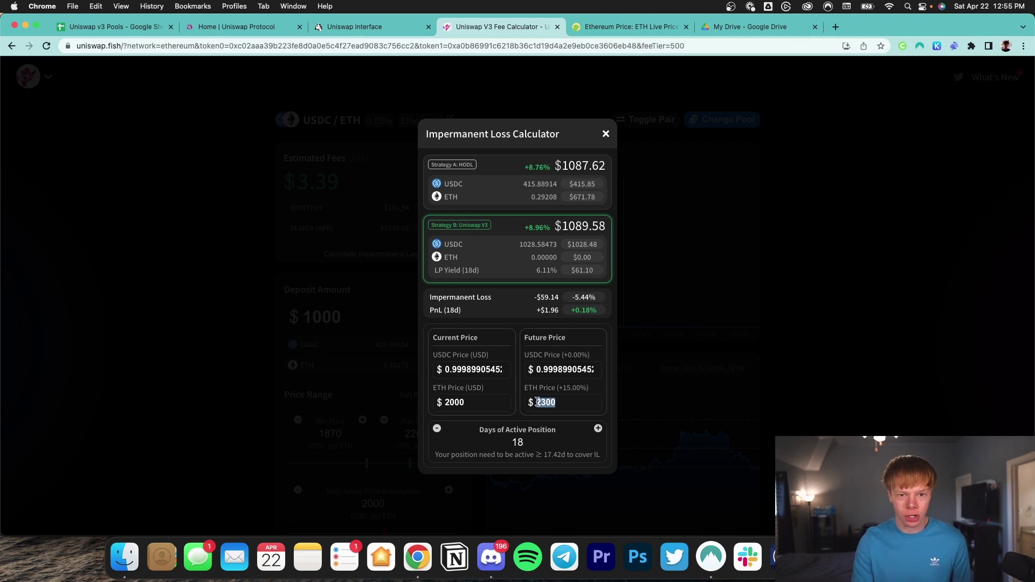
- Check the yearly APR, then reopen the loss calculator with active days set to 20
{"action": "left_click", "coordinate": [956, 397]}
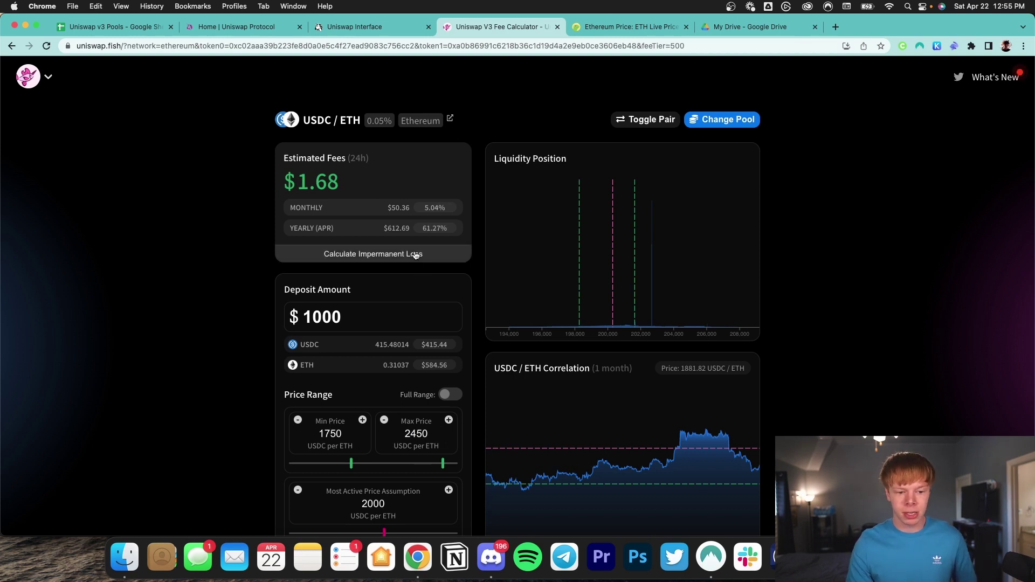
{"action": "left_click_drag", "start_coordinate": [422, 228], "coordinate": [439, 228]}
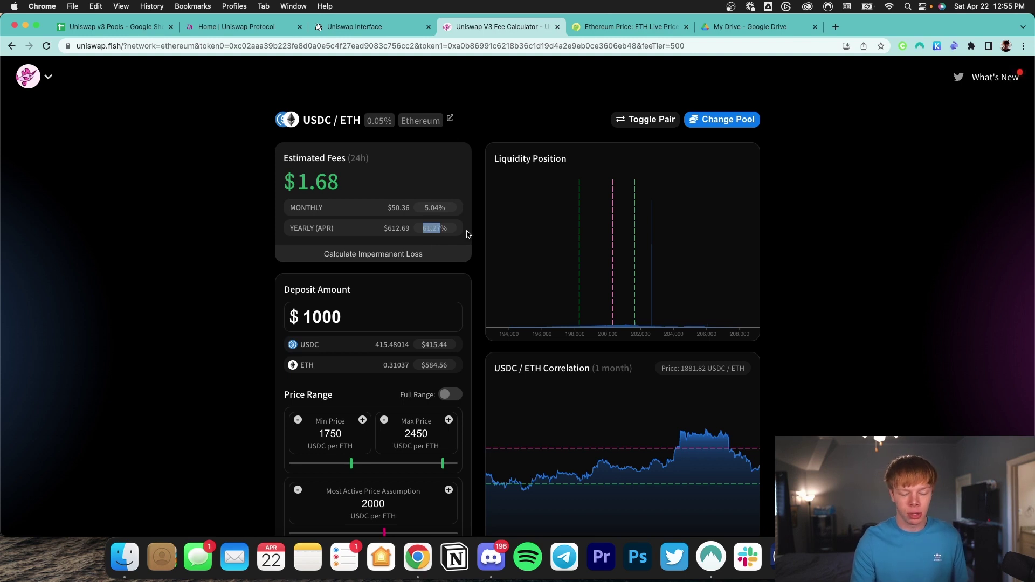
{"action": "left_click", "coordinate": [461, 253]}
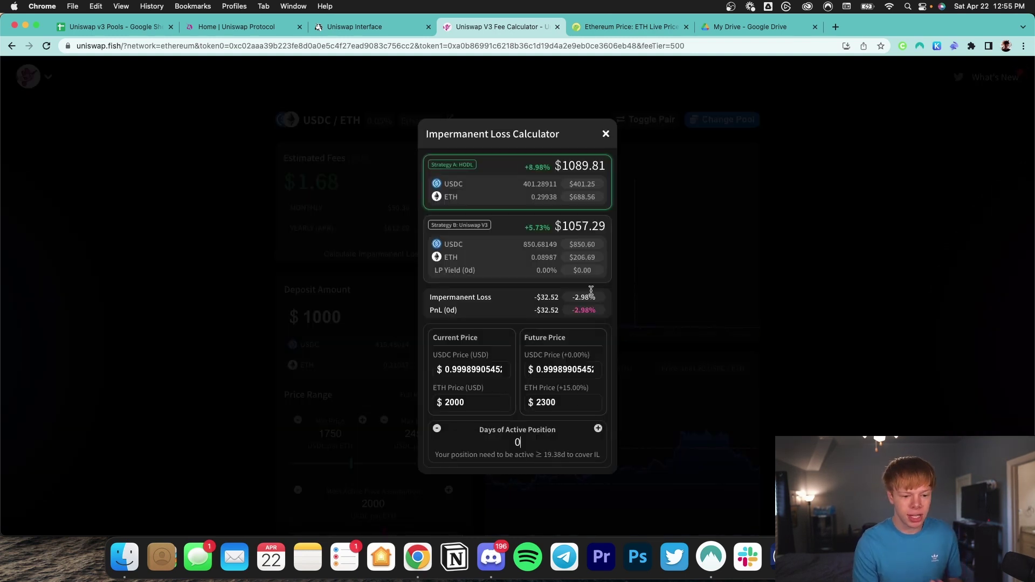
{"action": "double_click", "coordinate": [579, 223]}
{"action": "left_click", "coordinate": [579, 223]}
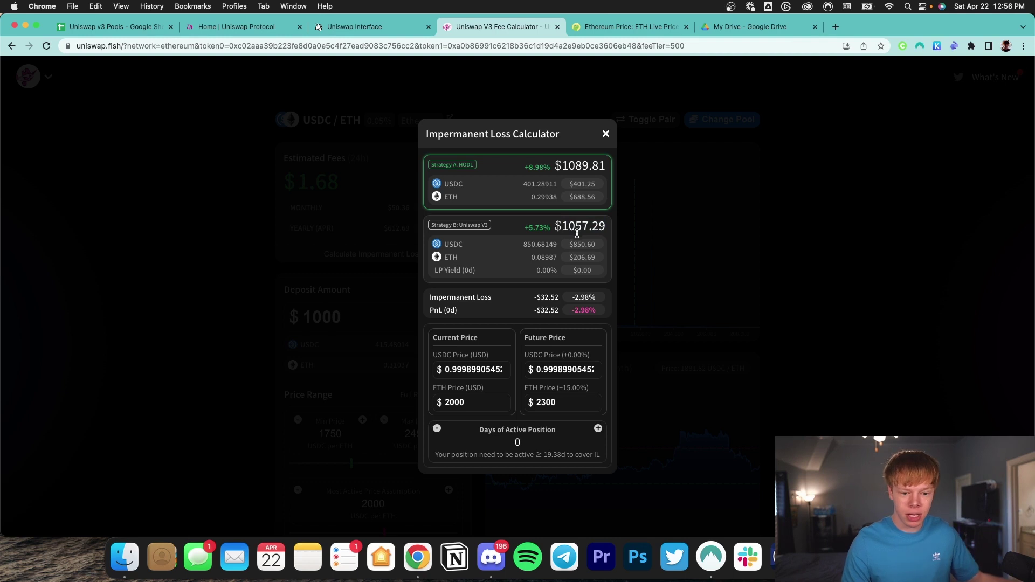
{"action": "left_click_drag", "start_coordinate": [538, 442], "coordinate": [484, 444]}
{"action": "type", "text": "20"}
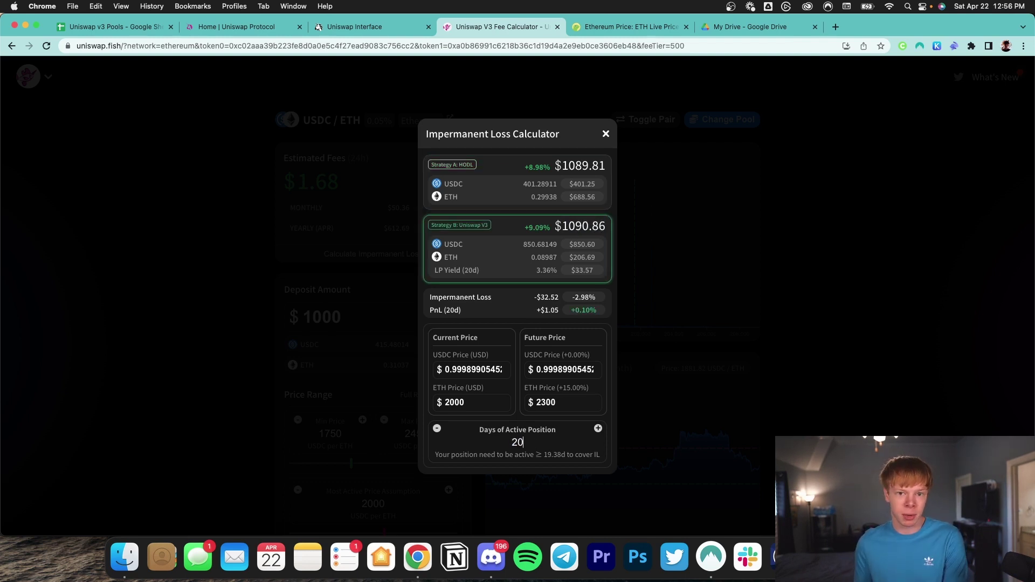
- Set Future ETH Price to 1800 and note the 923.78 strategy total and loss amount
{"action": "double_click", "coordinate": [545, 402]}
{"action": "key", "text": "BackSpace"}
{"action": "type", "text": "1800"}
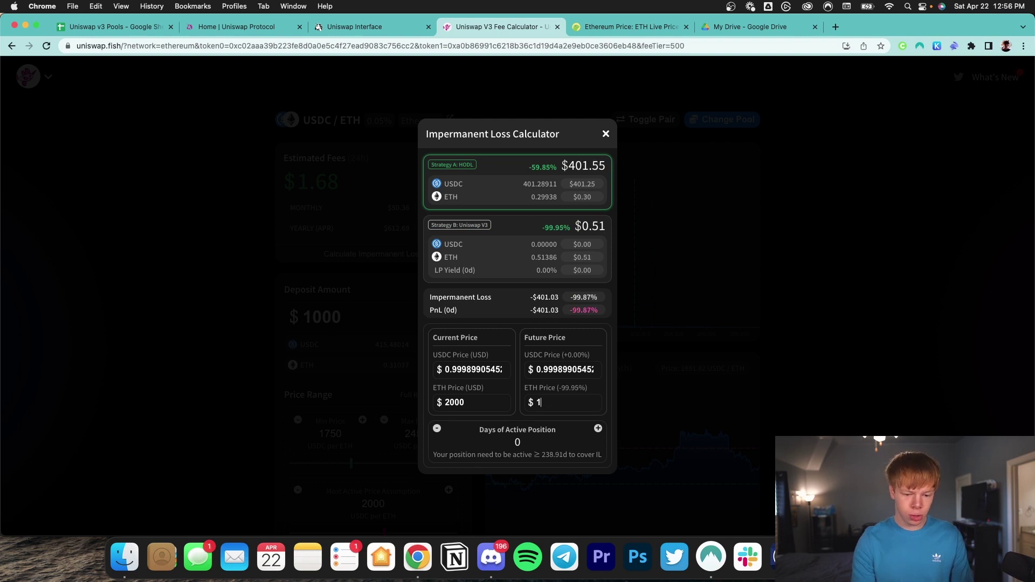
{"action": "double_click", "coordinate": [585, 226]}
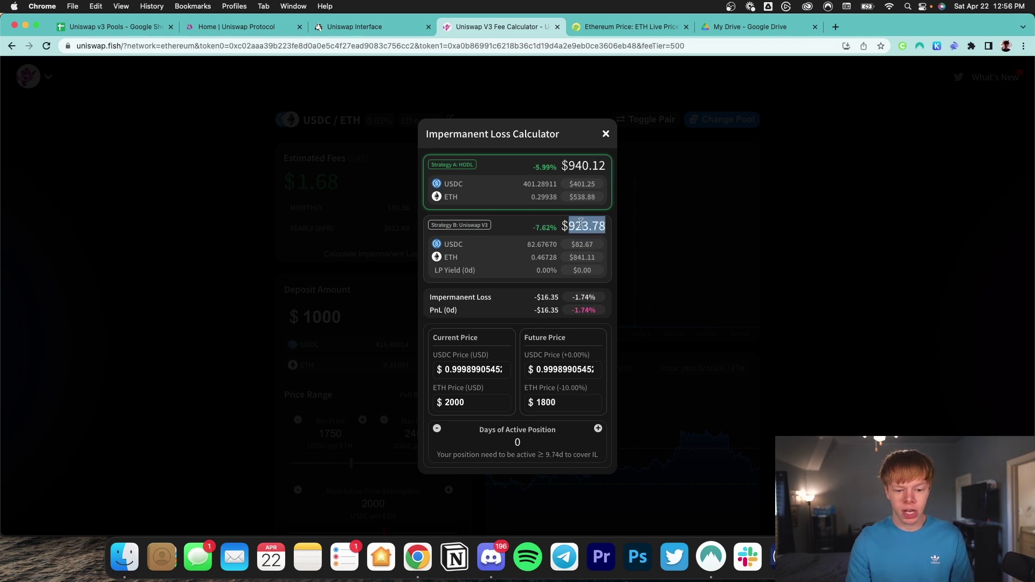
{"action": "left_click_drag", "start_coordinate": [559, 307], "coordinate": [534, 297]}
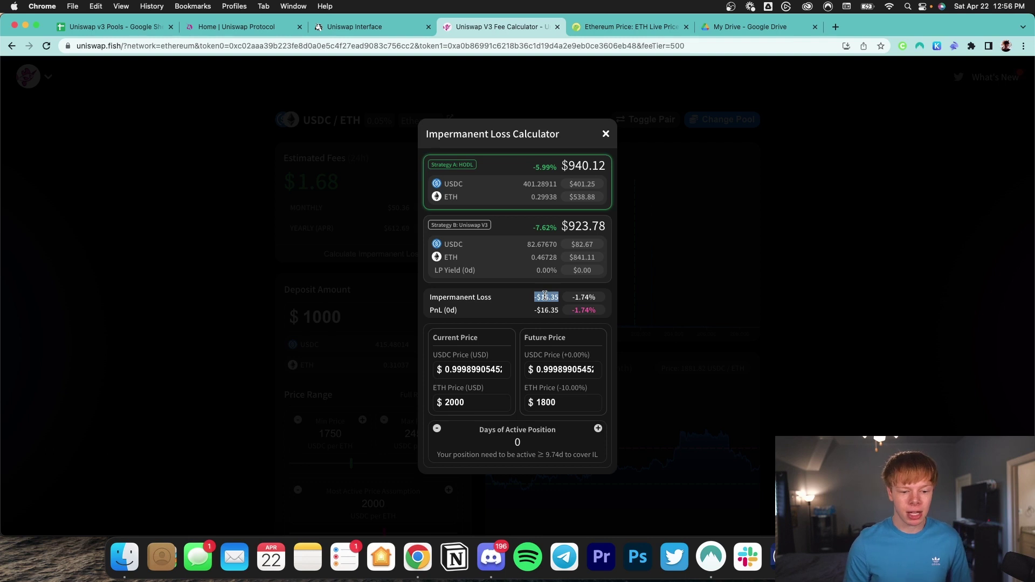
- Try future ETH prices of 1750 and then 2500, checking the strategy's USDC holdings
{"action": "left_click", "coordinate": [554, 402]}
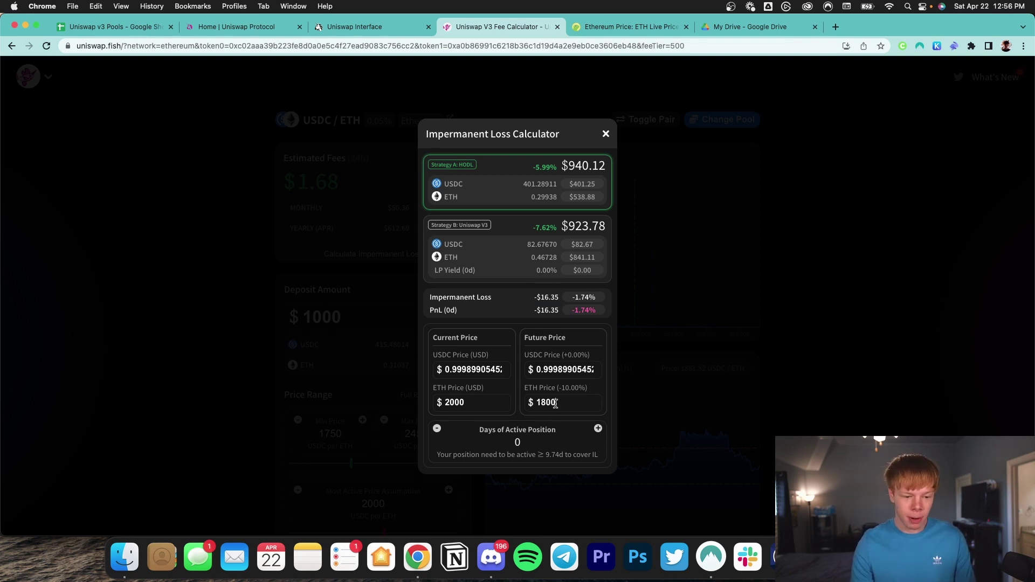
{"action": "double_click", "coordinate": [554, 402]}
{"action": "type", "text": "1750"}
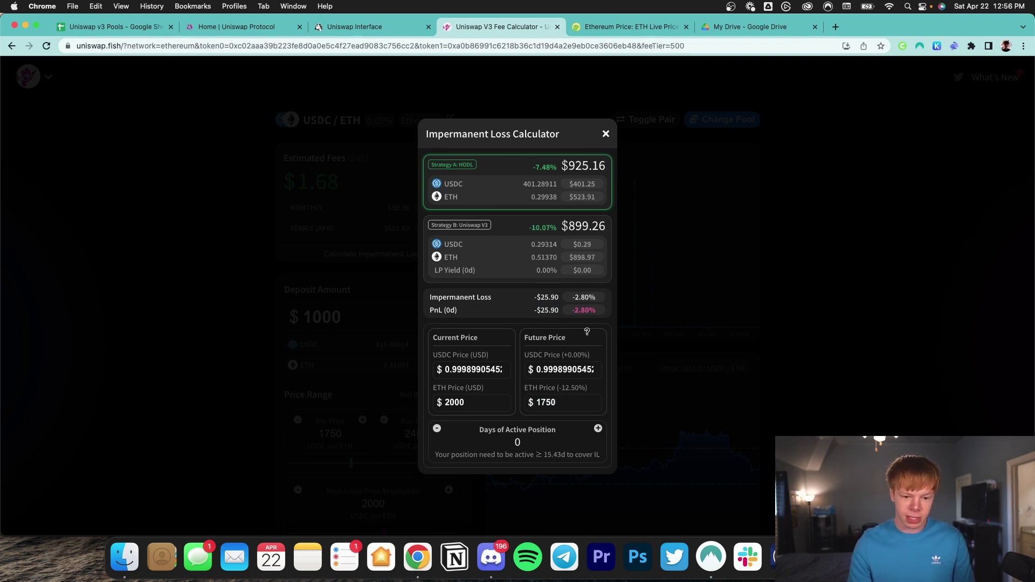
{"action": "double_click", "coordinate": [573, 402]}
{"action": "type", "text": "2500"}
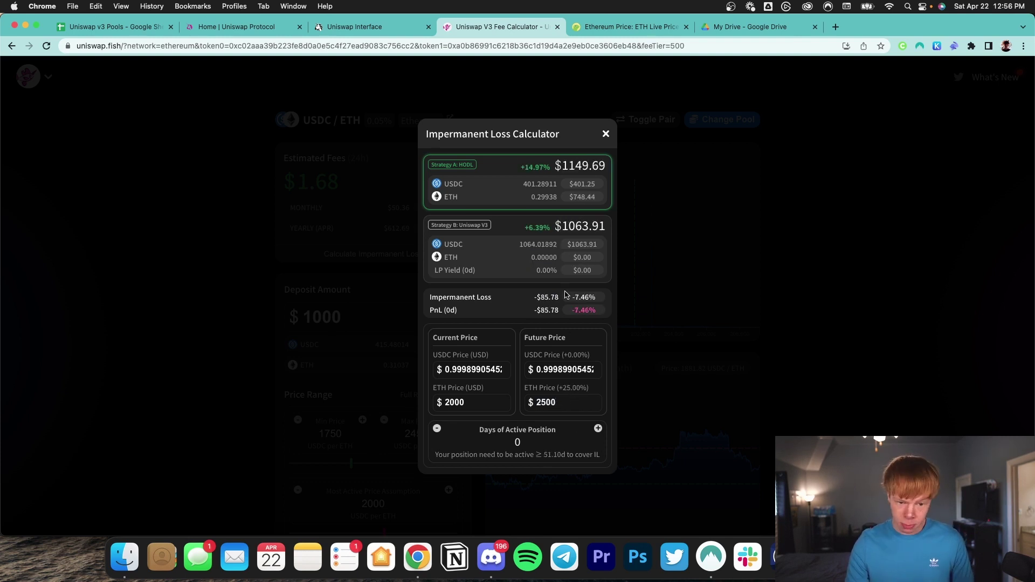
{"action": "left_click_drag", "start_coordinate": [538, 257], "coordinate": [563, 251]}
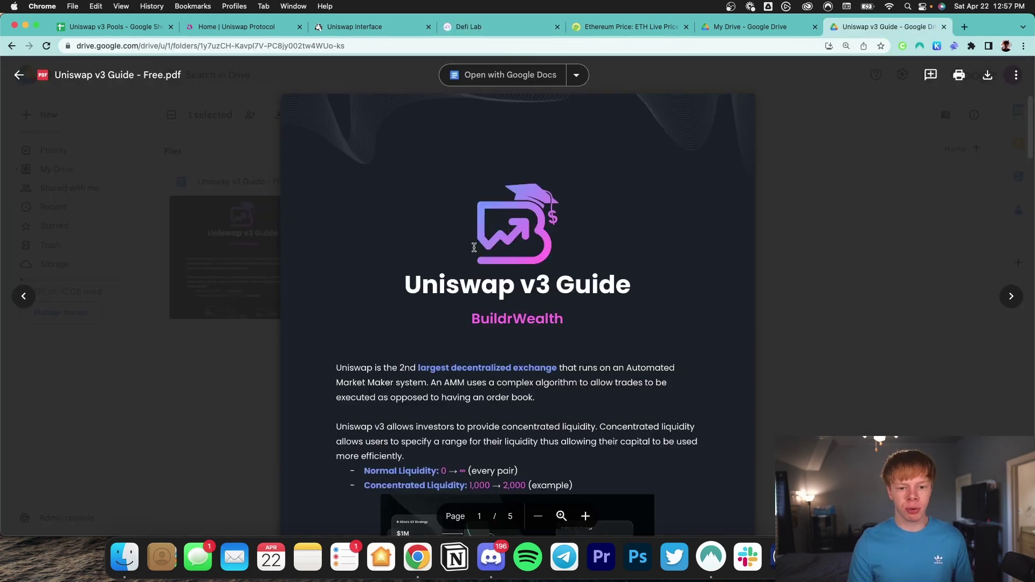
- Scroll the Uniswap v3 Guide PDF down to the impermanent loss explanation
{"action": "scroll", "coordinate": [474, 247], "scroll_direction": "down", "scroll_amount": 3}
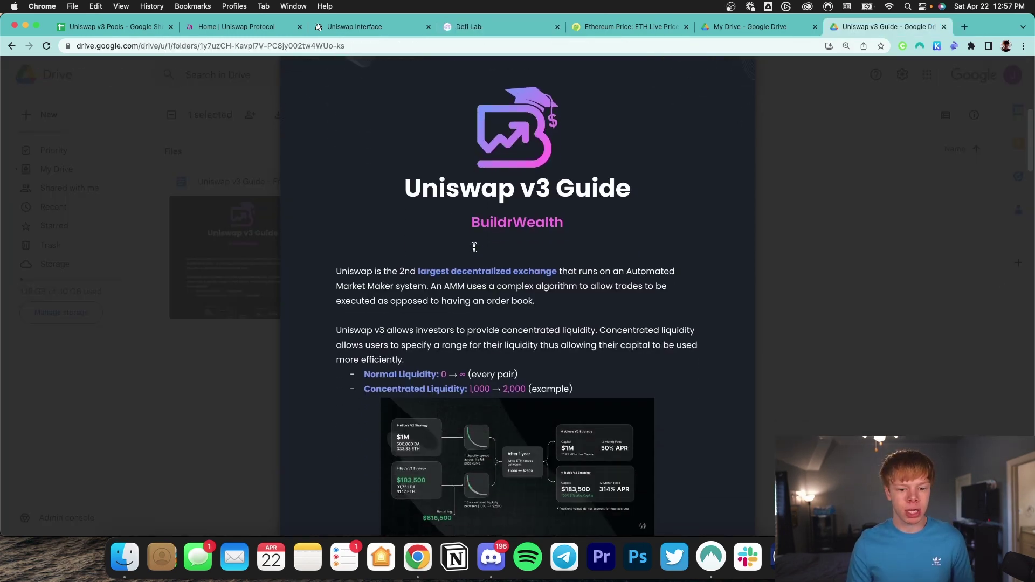
{"action": "scroll", "coordinate": [474, 247], "scroll_direction": "down", "scroll_amount": 20}
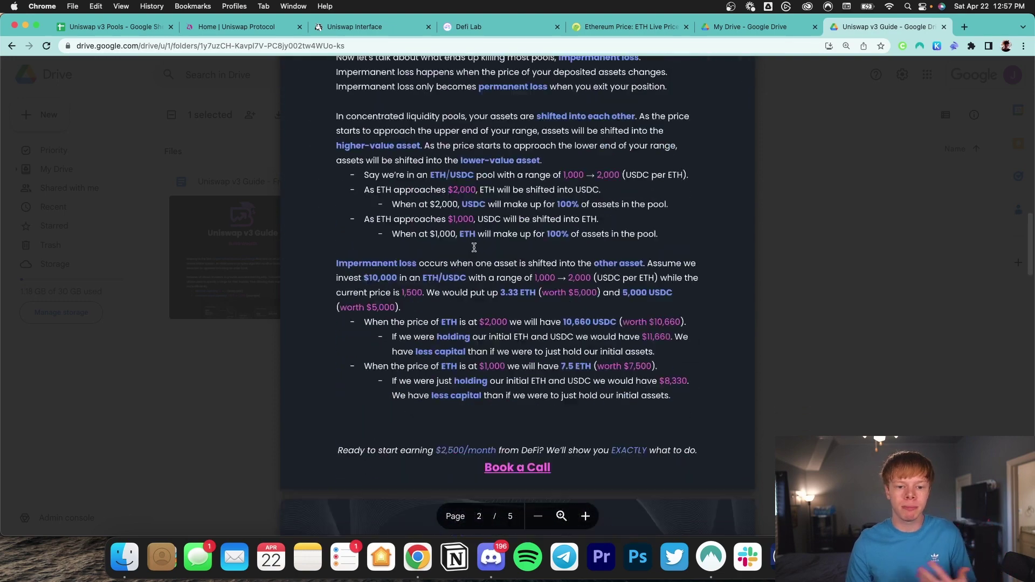
{"action": "scroll", "coordinate": [474, 248], "scroll_direction": "down", "scroll_amount": 10}
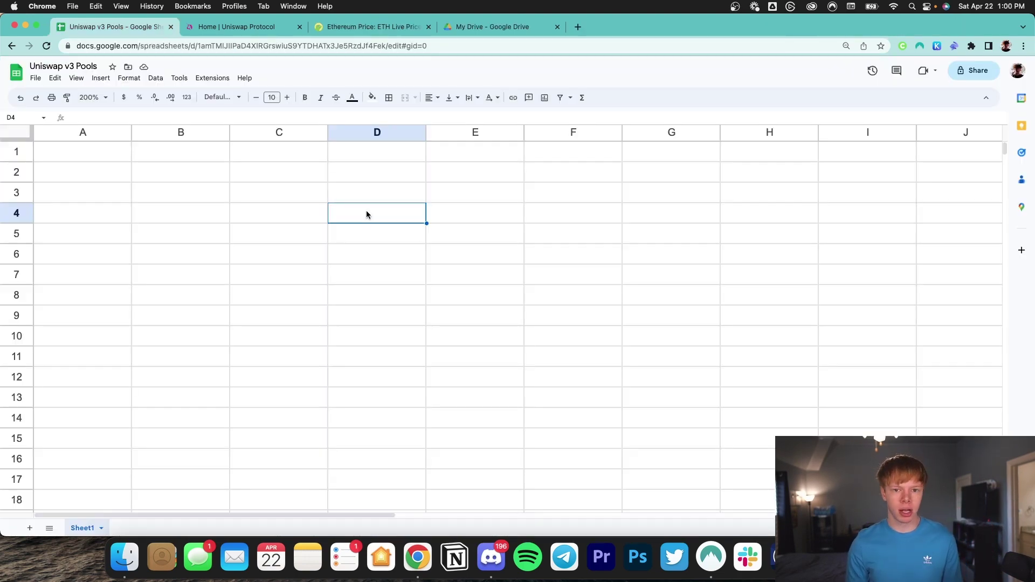
- Enter 80% in D4 with the label ETH in E4
{"action": "type", "text": "8"}
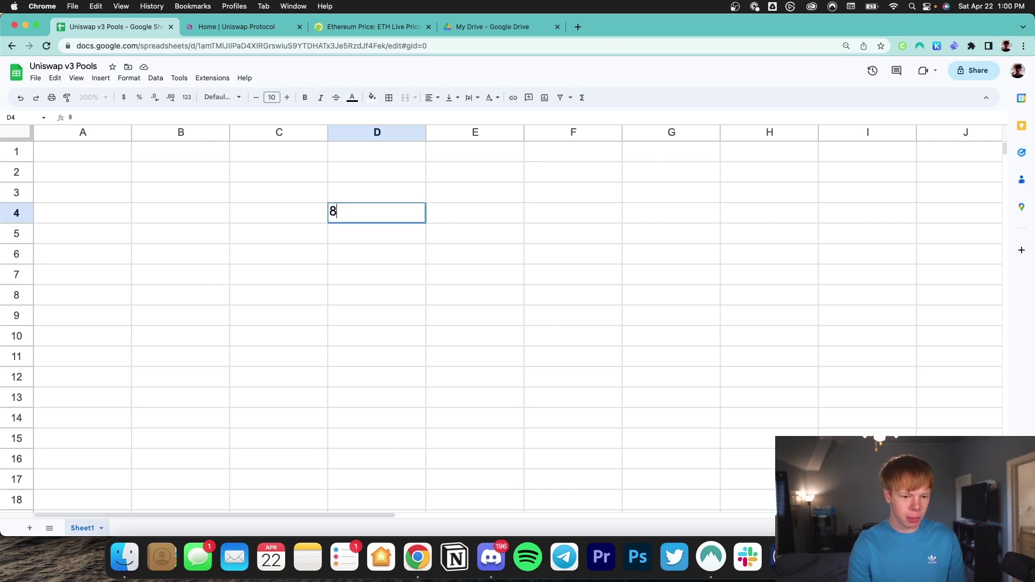
{"action": "type", "text": "0%"}
{"action": "key", "text": "Return"}
{"action": "key", "text": "Right"}
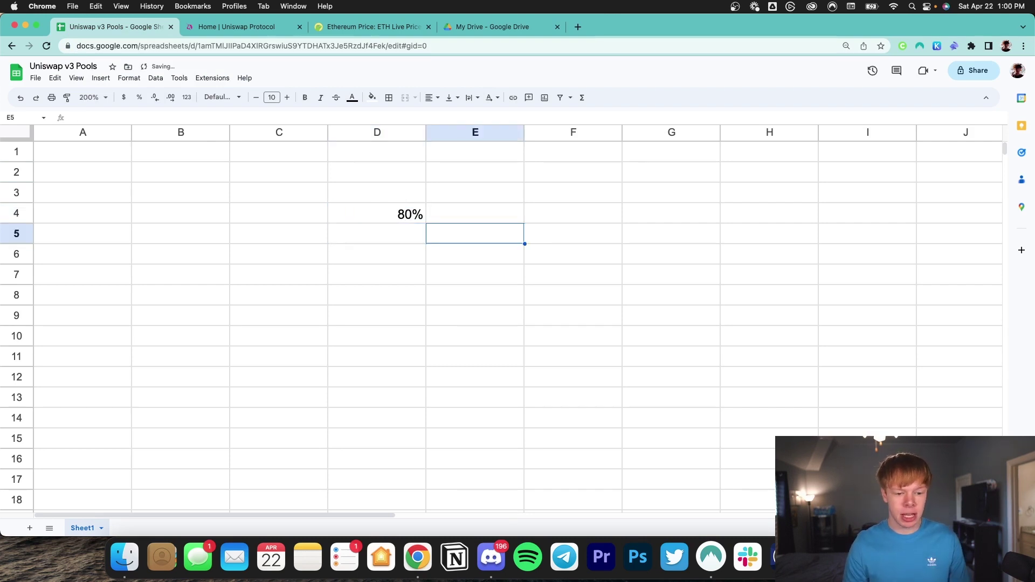
{"action": "key", "text": "Up"}
{"action": "type", "text": "ETH"}
{"action": "key", "text": "Return"}
{"action": "key", "text": "Left"}
- Enter 20% with label USDC in row 5, and $1000 in D3
{"action": "type", "text": "20%"}
{"action": "key", "text": "Tab"}
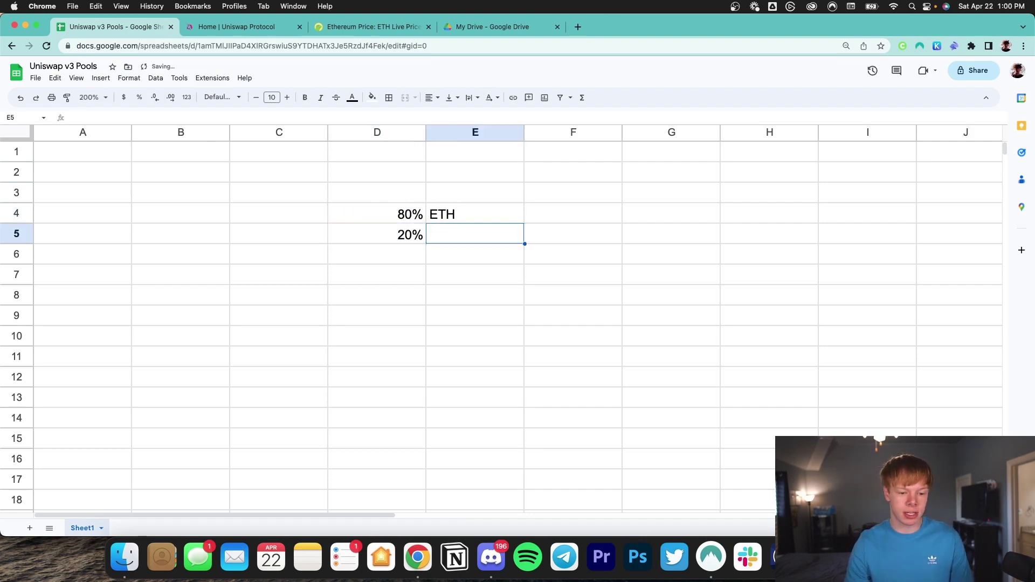
{"action": "type", "text": "USDC"}
{"action": "key", "text": "Return"}
{"action": "key", "text": "Up"}
{"action": "key", "text": "Up"}
{"action": "key", "text": "Up"}
{"action": "key", "text": "Left"}
{"action": "type", "text": "$1000"}
{"action": "key", "text": "Return"}
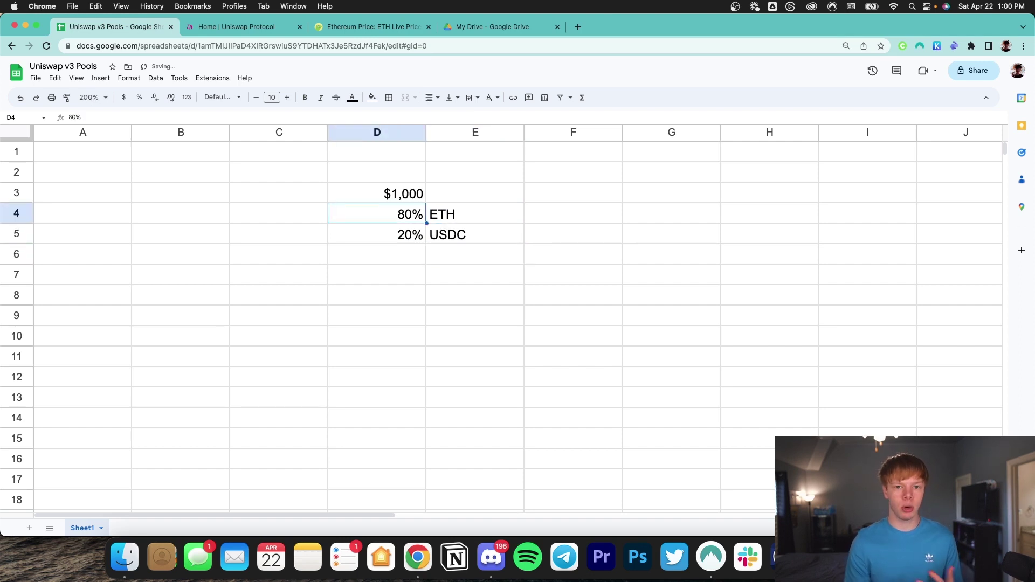
- Review cells C4, D4, C5 and D5 of the allocation
{"action": "left_click", "coordinate": [279, 213]}
{"action": "left_click", "coordinate": [376, 213]}
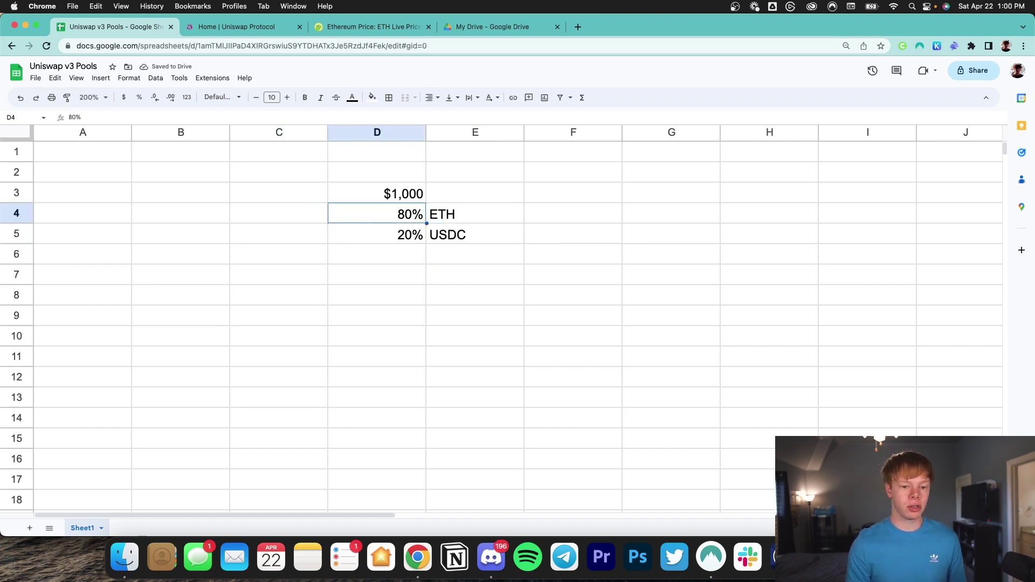
{"action": "left_click", "coordinate": [377, 233]}
{"action": "left_click", "coordinate": [279, 234]}
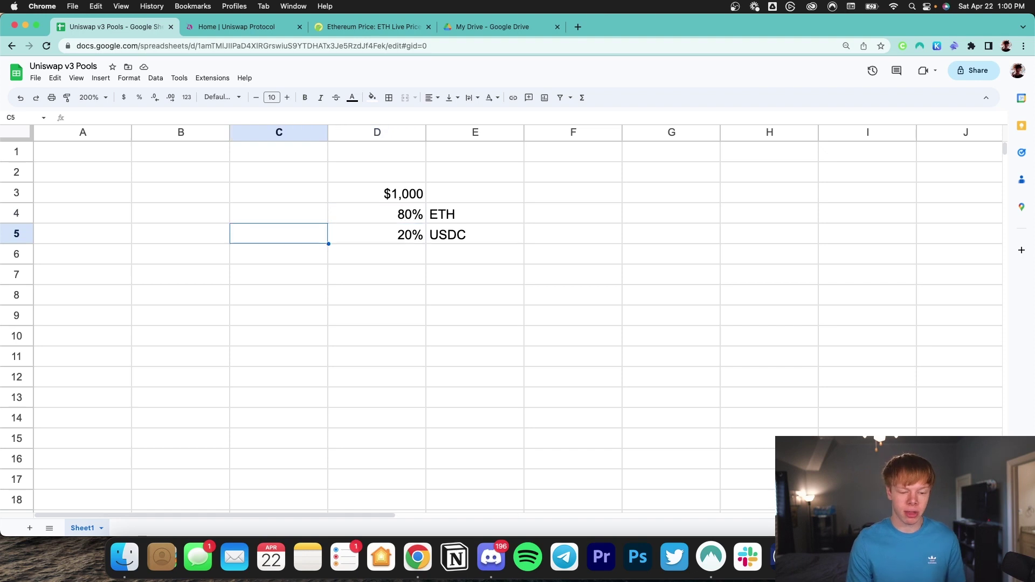
{"action": "left_click", "coordinate": [377, 234]}
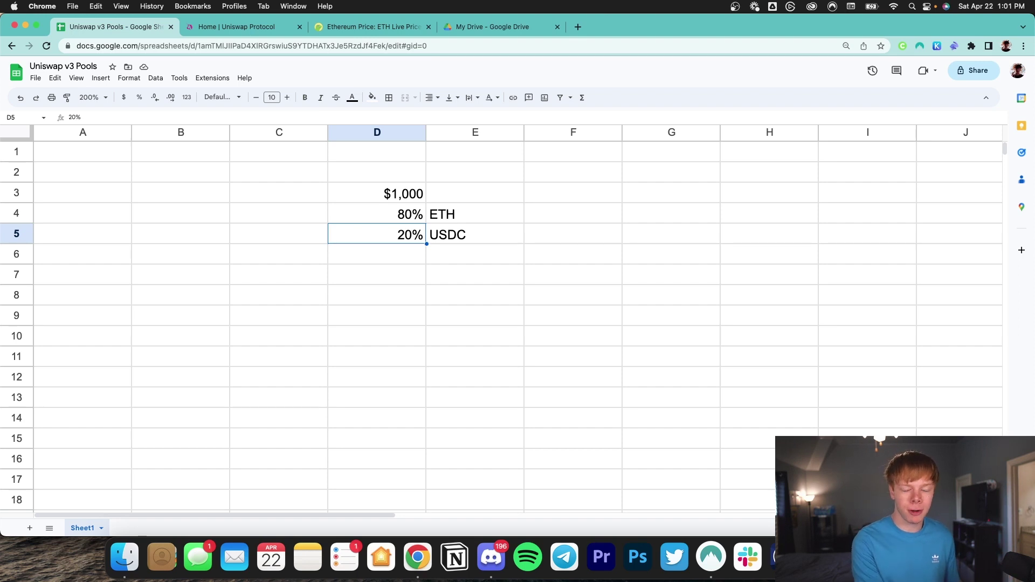
{"action": "left_click", "coordinate": [371, 220]}
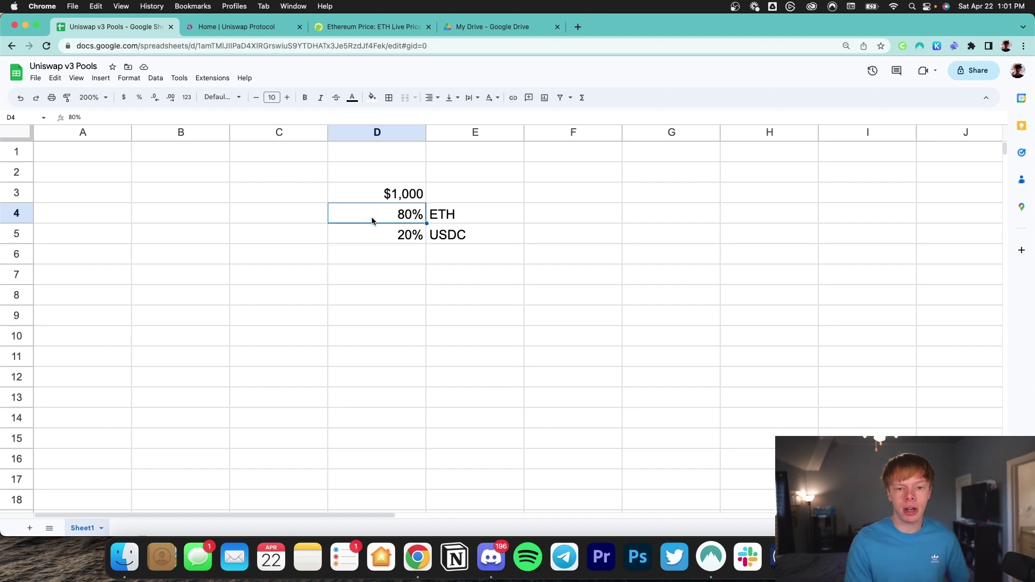
- Enter 50% in D7 and D8
{"action": "left_click", "coordinate": [376, 274]}
{"action": "type", "text": "50"}
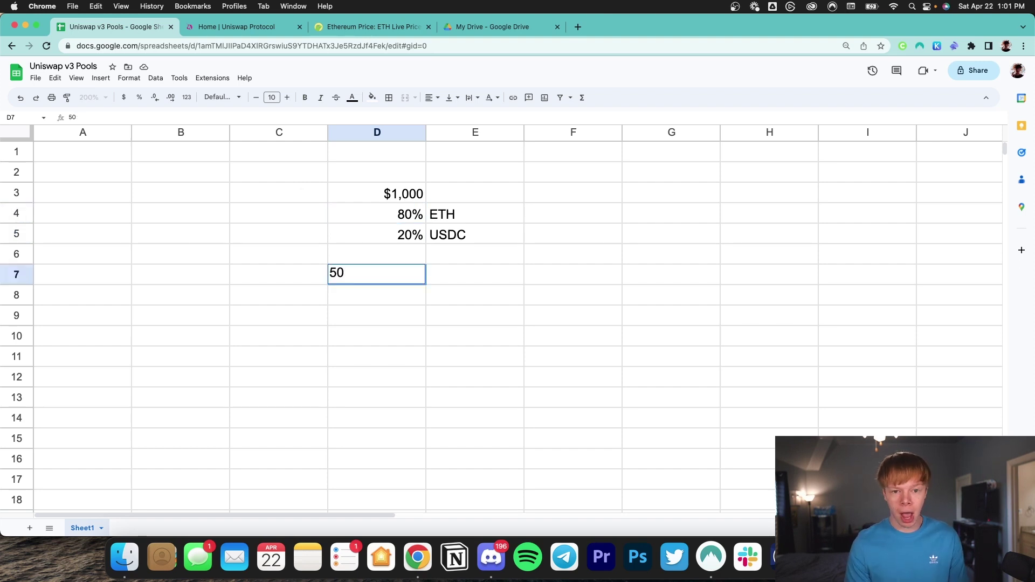
{"action": "type", "text": "%"}
{"action": "key", "text": "Return"}
{"action": "type", "text": "50%"}
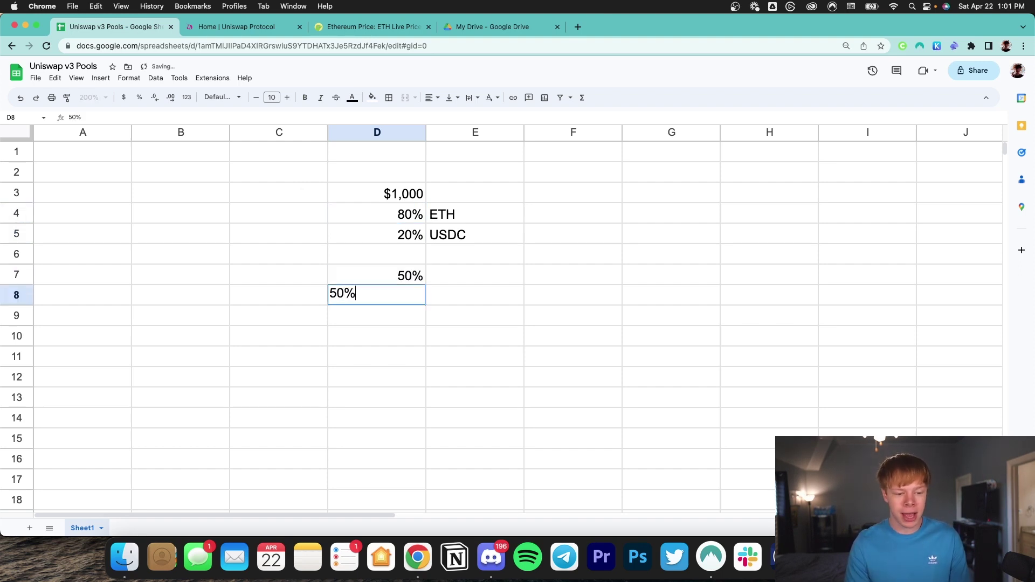
{"action": "key", "text": "Return"}
- Copy the ETH and USDC labels from E4:E5 into E7:E8
{"action": "left_click_drag", "start_coordinate": [477, 207], "coordinate": [474, 237]}
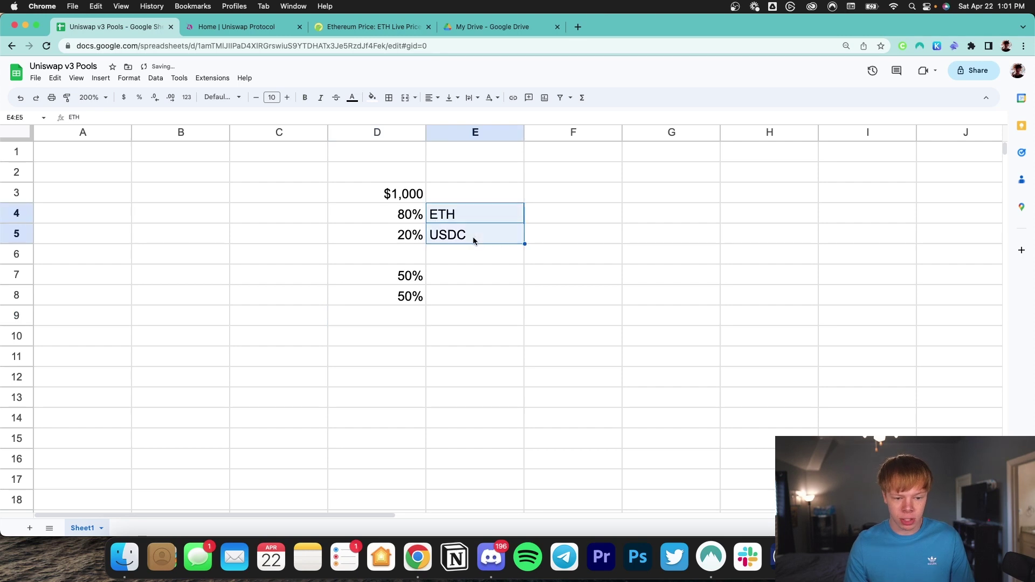
{"action": "key", "text": "super+c"}
{"action": "left_click", "coordinate": [456, 275]}
{"action": "key", "text": "super+v"}
{"action": "left_click", "coordinate": [451, 297]}
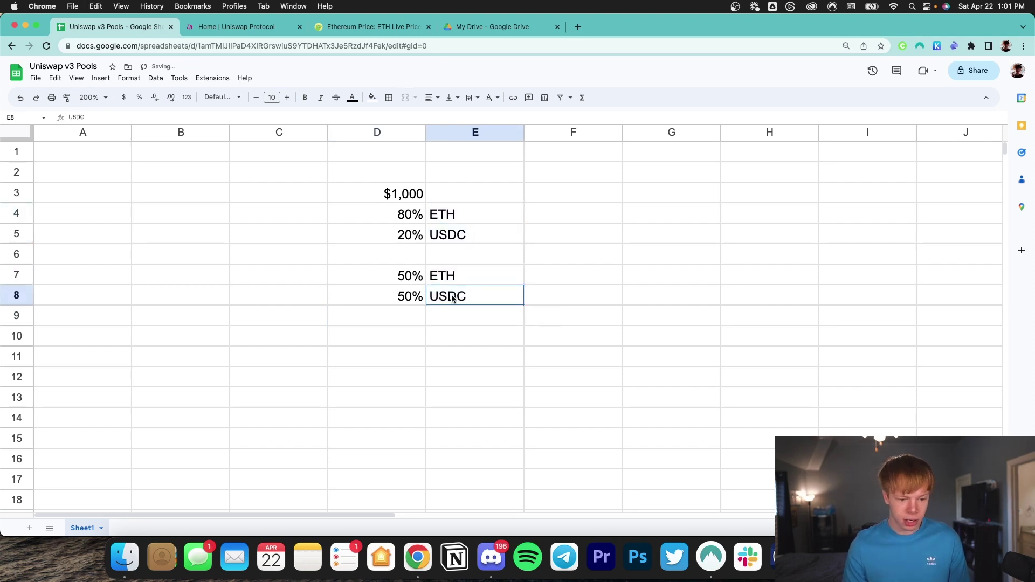
{"action": "left_click", "coordinate": [395, 298]}
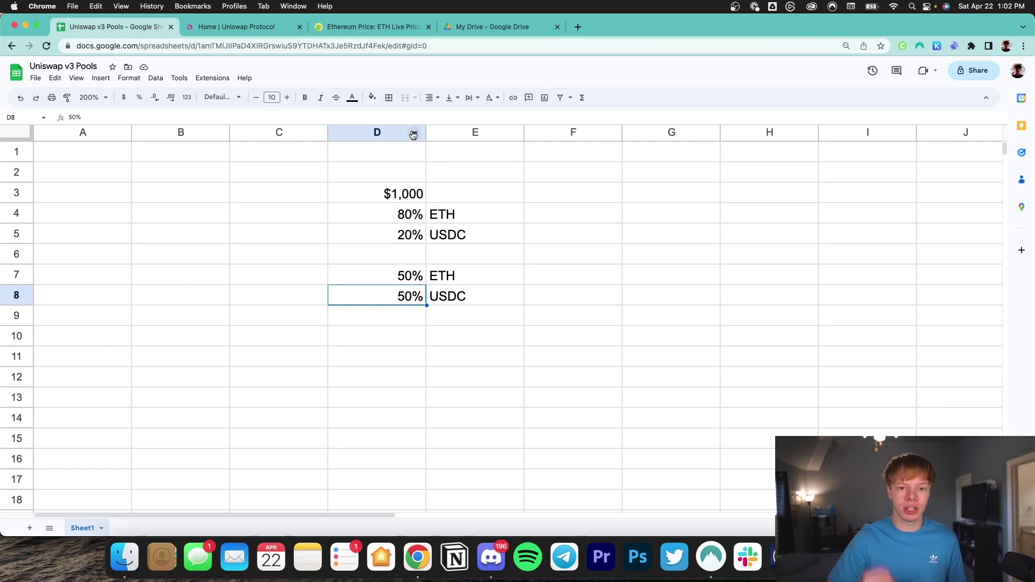
- Copy the 80% ETH / 20% USDC block into D10:E11
{"action": "key", "text": "Down"}
{"action": "key", "text": "Down"}
{"action": "key", "text": "Down"}
{"action": "left_click", "coordinate": [420, 295]}
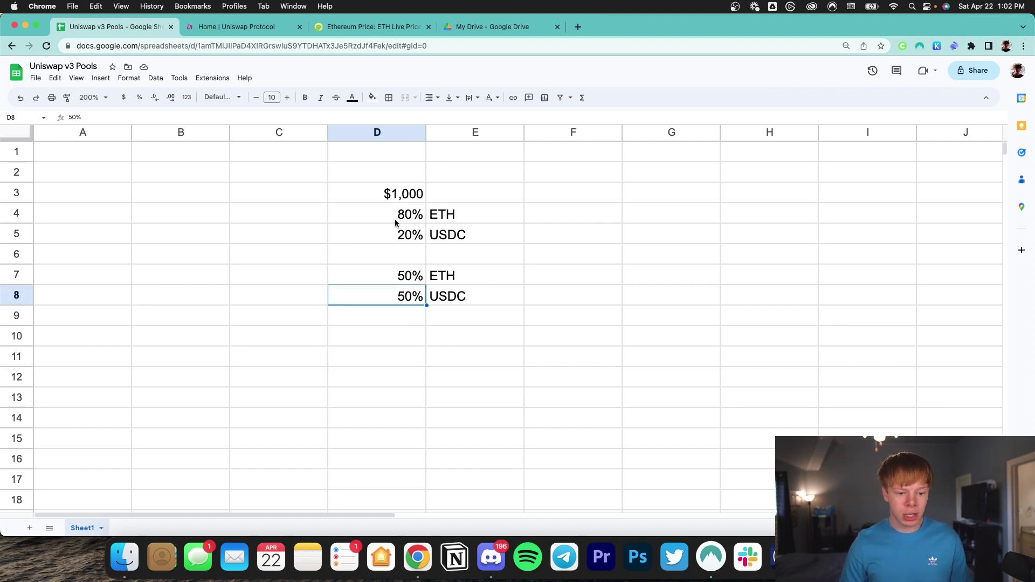
{"action": "left_click_drag", "start_coordinate": [395, 222], "coordinate": [453, 237]}
{"action": "key", "text": "ctrl+c"}
{"action": "left_click", "coordinate": [390, 358]}
{"action": "left_click", "coordinate": [396, 343]}
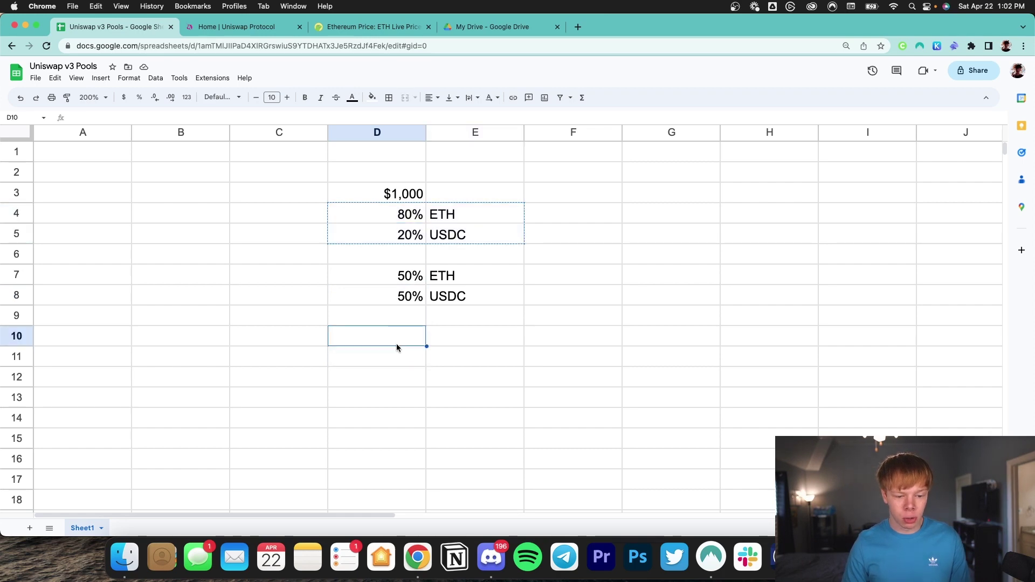
{"action": "key", "text": "super+v"}
{"action": "left_click", "coordinate": [501, 321]}
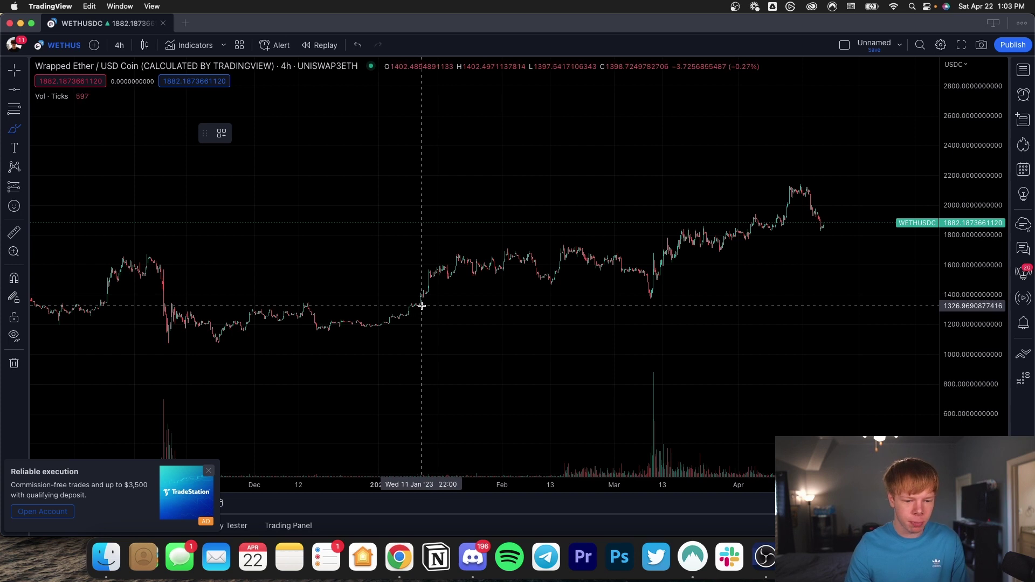
- Circle the early-January breakout and draw horizontal lines at 1160.70 and 1670.33
{"action": "mouse_move", "coordinate": [394, 305]}
{"action": "left_mouse_down"}
{"action": "mouse_move", "coordinate": [445, 306]}
{"action": "mouse_move", "coordinate": [424, 303]}
{"action": "left_mouse_up"}
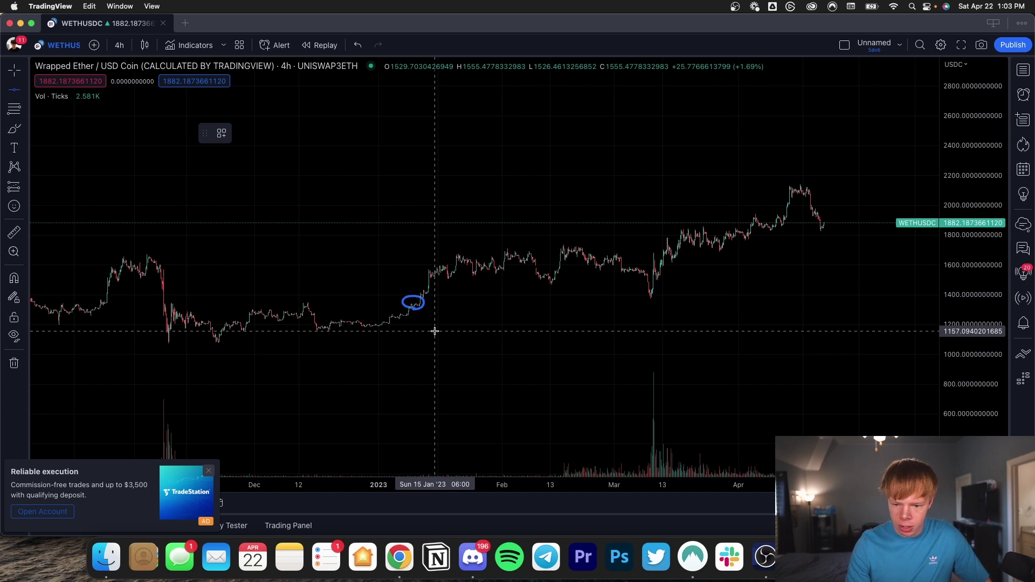
{"action": "key", "text": "alt+h"}
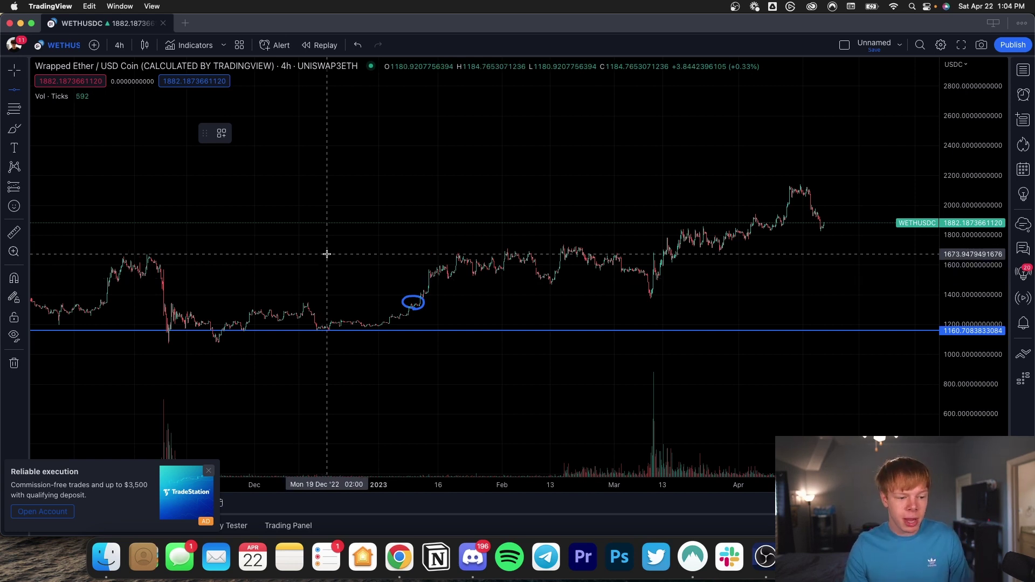
{"action": "left_click", "coordinate": [148, 254]}
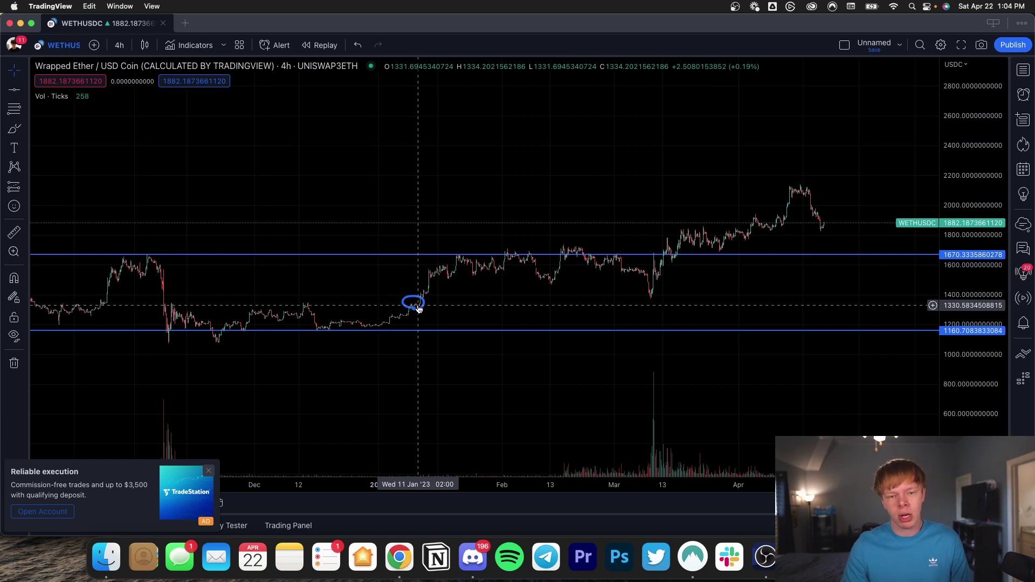
{"action": "left_click", "coordinate": [415, 305]}
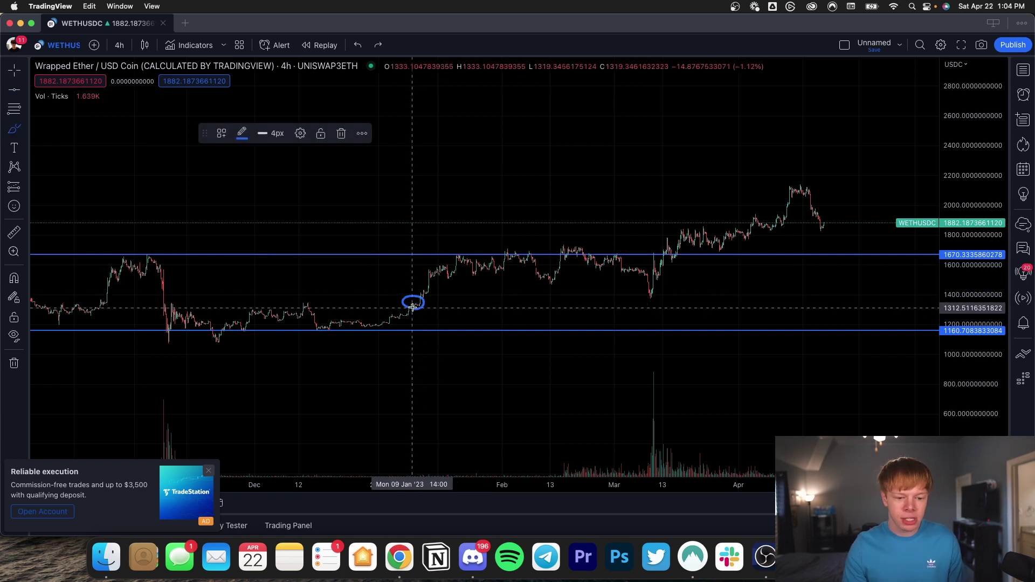
{"action": "key", "text": "super+z"}
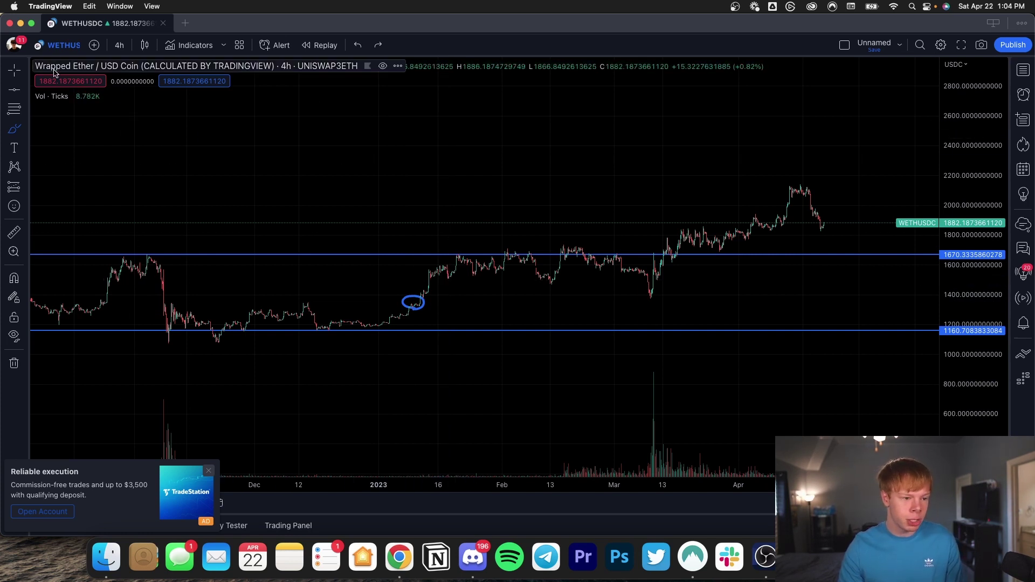
- Move the range lines to about 1316 and 1869 and circle the late-January pullback
{"action": "left_click_drag", "start_coordinate": [467, 330], "coordinate": [467, 307]}
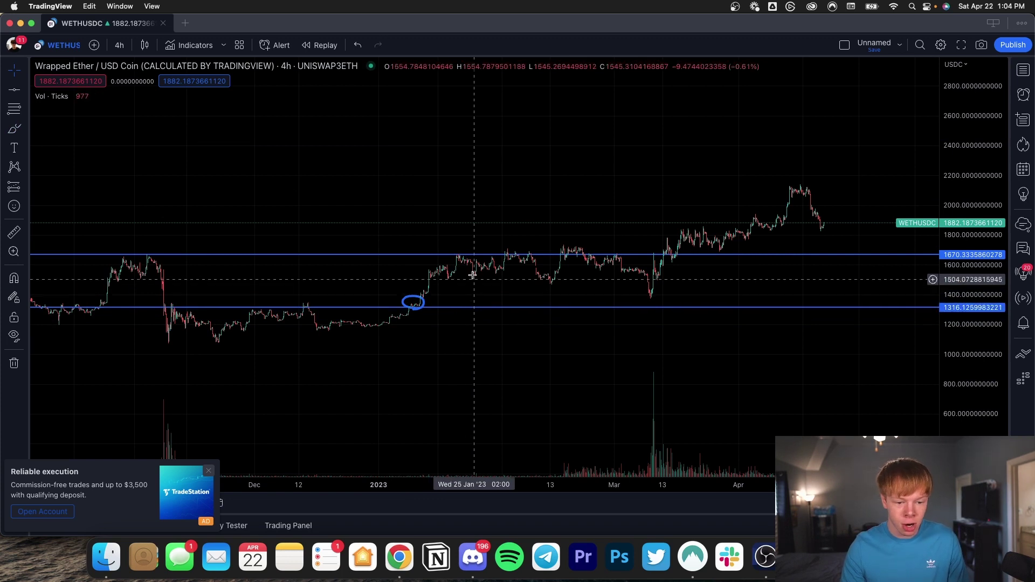
{"action": "left_click_drag", "start_coordinate": [471, 255], "coordinate": [473, 225]}
{"action": "key", "text": "alt+b"}
{"action": "left_click_drag", "start_coordinate": [444, 285], "coordinate": [468, 230]}
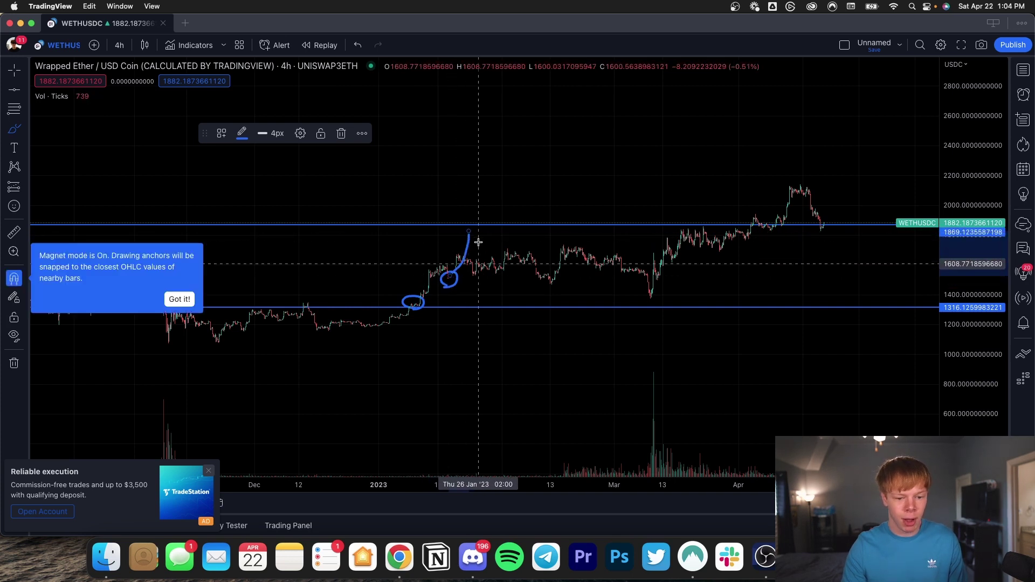
{"action": "key", "text": "super+z"}
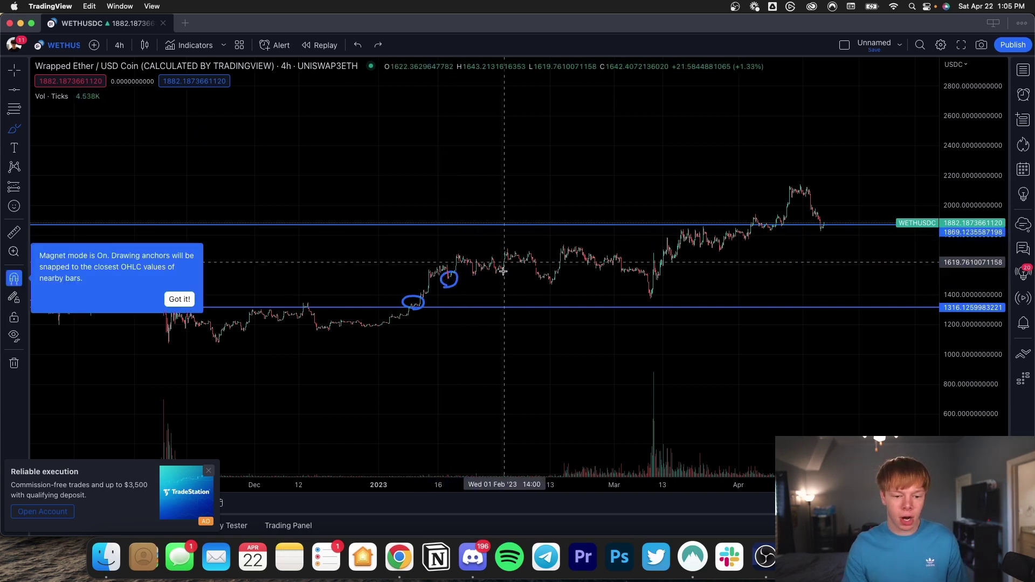
{"action": "mouse_move", "coordinate": [446, 260]}
{"action": "left_mouse_down"}
{"action": "mouse_move", "coordinate": [571, 243]}
{"action": "mouse_move", "coordinate": [643, 263]}
{"action": "mouse_move", "coordinate": [519, 284]}
{"action": "mouse_move", "coordinate": [423, 274]}
{"action": "mouse_move", "coordinate": [466, 246]}
{"action": "left_mouse_up"}
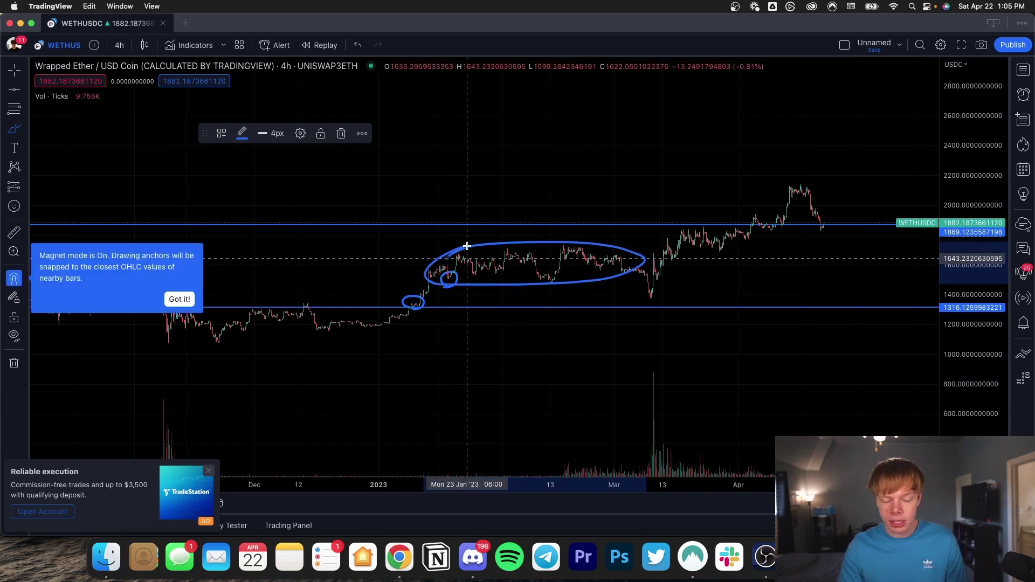
{"action": "key", "text": "super+z"}
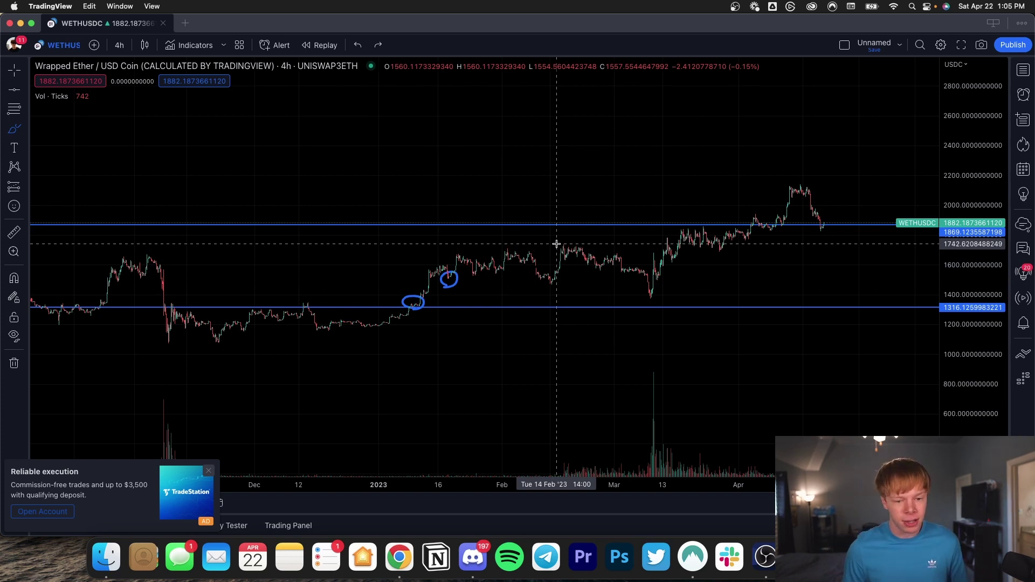
{"action": "key", "text": "Escape"}
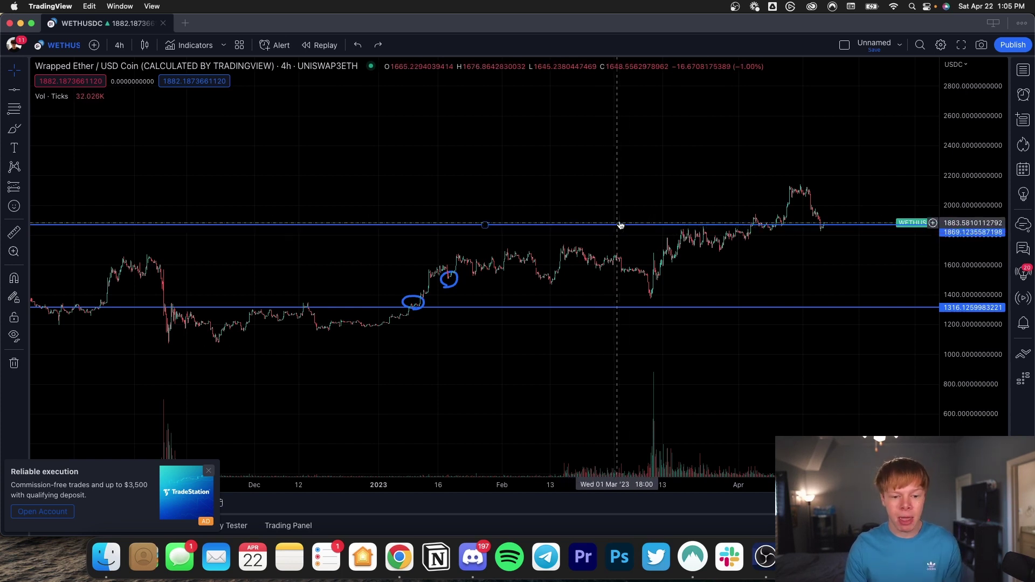
- Try a narrower range, circling the February peak and mid-March dip, then revert to 1316–1869
{"action": "left_click_drag", "start_coordinate": [623, 224], "coordinate": [622, 261]}
{"action": "left_click_drag", "start_coordinate": [618, 309], "coordinate": [620, 273]}
{"action": "left_click", "coordinate": [14, 129]}
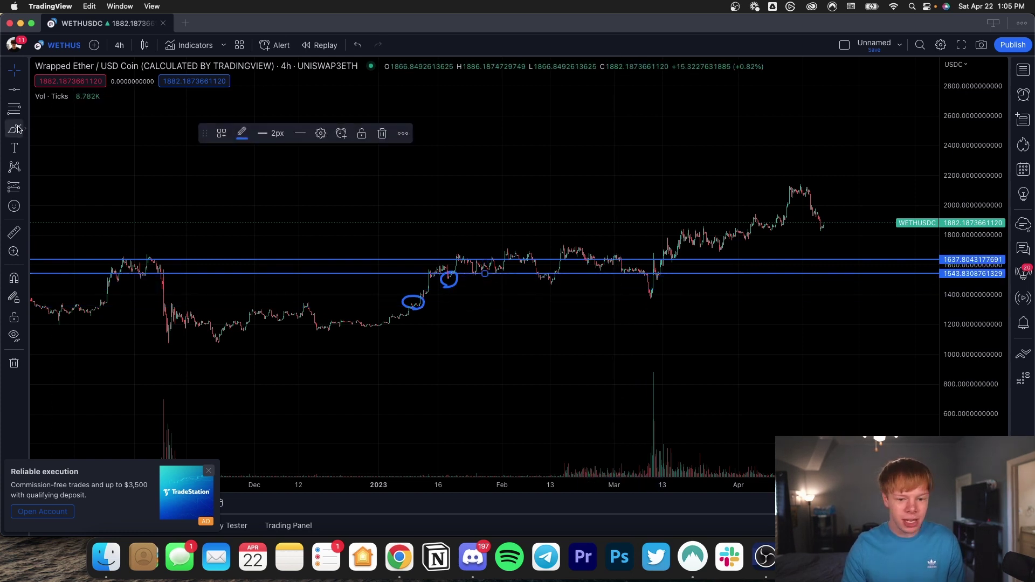
{"action": "left_click_drag", "start_coordinate": [531, 249], "coordinate": [576, 257]}
{"action": "mouse_move", "coordinate": [618, 285]}
{"action": "left_mouse_down"}
{"action": "mouse_move", "coordinate": [662, 277]}
{"action": "mouse_move", "coordinate": [638, 292]}
{"action": "left_mouse_up"}
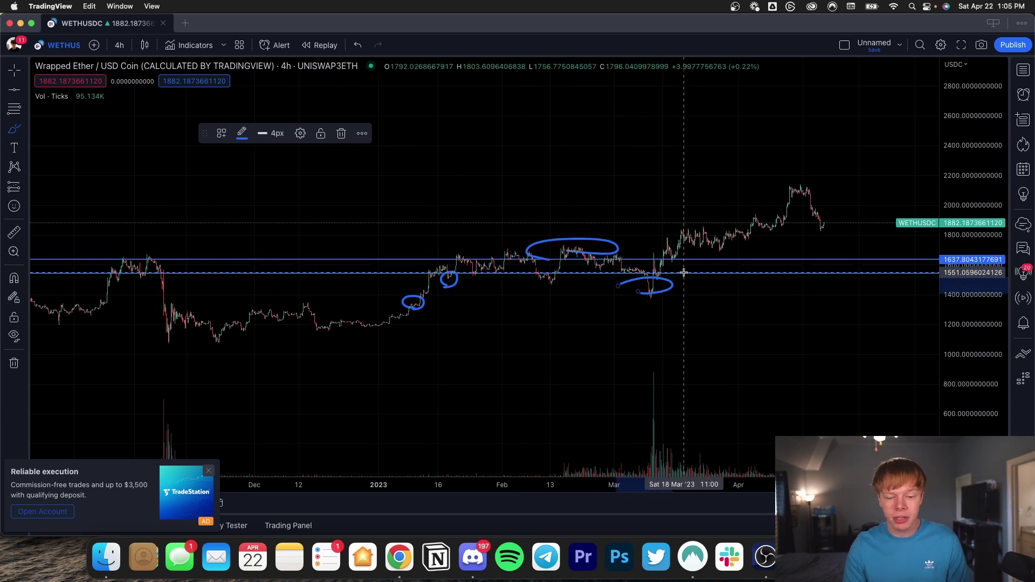
{"action": "key", "text": "super+z"}
{"action": "key", "text": "super+z"}
{"action": "key", "text": "super+z"}
{"action": "key", "text": "super+z"}
{"action": "key", "text": "super+z"}
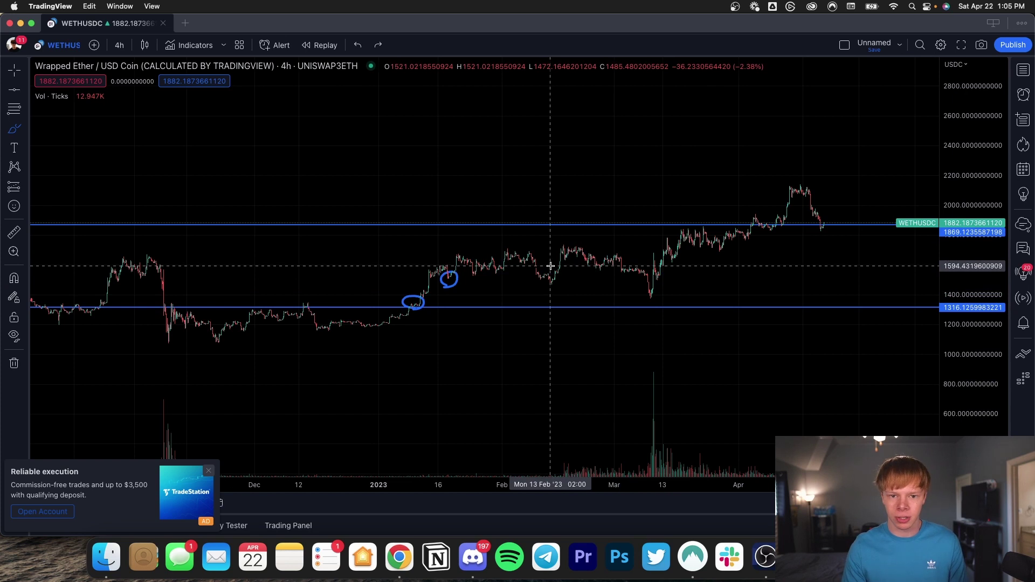
{"action": "mouse_move", "coordinate": [429, 300]}
{"action": "left_mouse_down"}
{"action": "mouse_move", "coordinate": [402, 291]}
{"action": "mouse_move", "coordinate": [716, 245]}
{"action": "mouse_move", "coordinate": [445, 300]}
{"action": "left_mouse_up"}
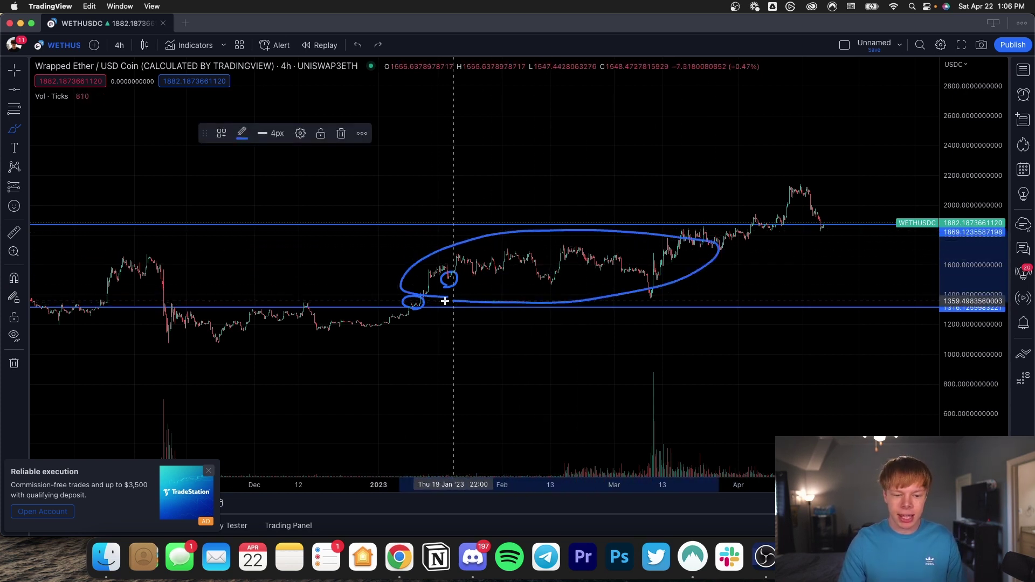
{"action": "key", "text": "super+z"}
- Draw a check mark at the mid-March rebound and measure it from the dip's bottom
{"action": "mouse_move", "coordinate": [668, 262]}
{"action": "left_mouse_down"}
{"action": "mouse_move", "coordinate": [684, 254]}
{"action": "mouse_move", "coordinate": [650, 296]}
{"action": "mouse_move", "coordinate": [662, 247]}
{"action": "left_mouse_up"}
{"action": "scroll", "coordinate": [640, 247], "scroll_direction": "up", "scroll_amount": 3}
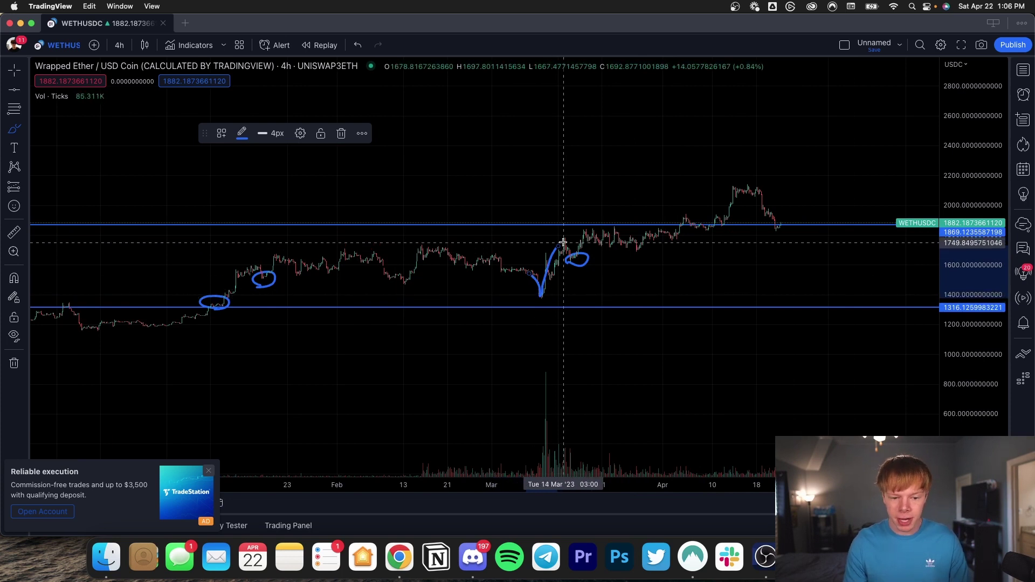
{"action": "left_click", "coordinate": [14, 231]}
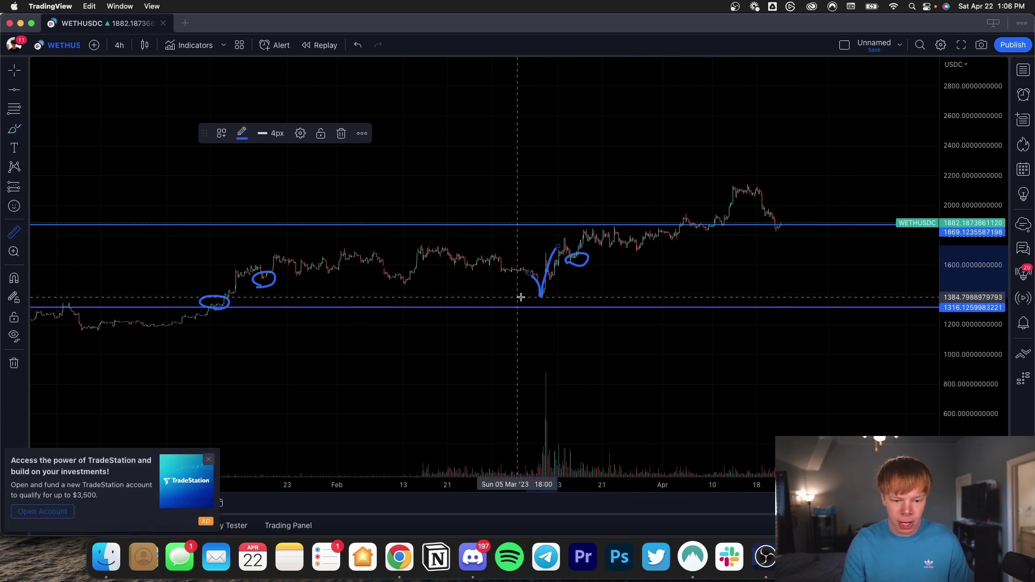
{"action": "left_click", "coordinate": [540, 299]}
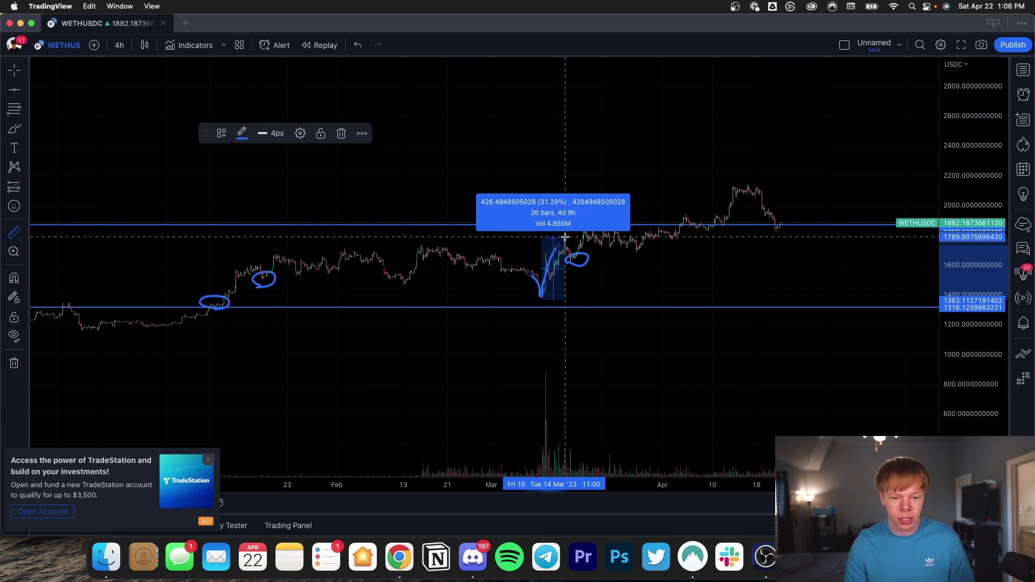
{"action": "key", "text": "Delete"}
- Raise the lower range line to about 1500 and the upper line above 1940
{"action": "key", "text": "Escape"}
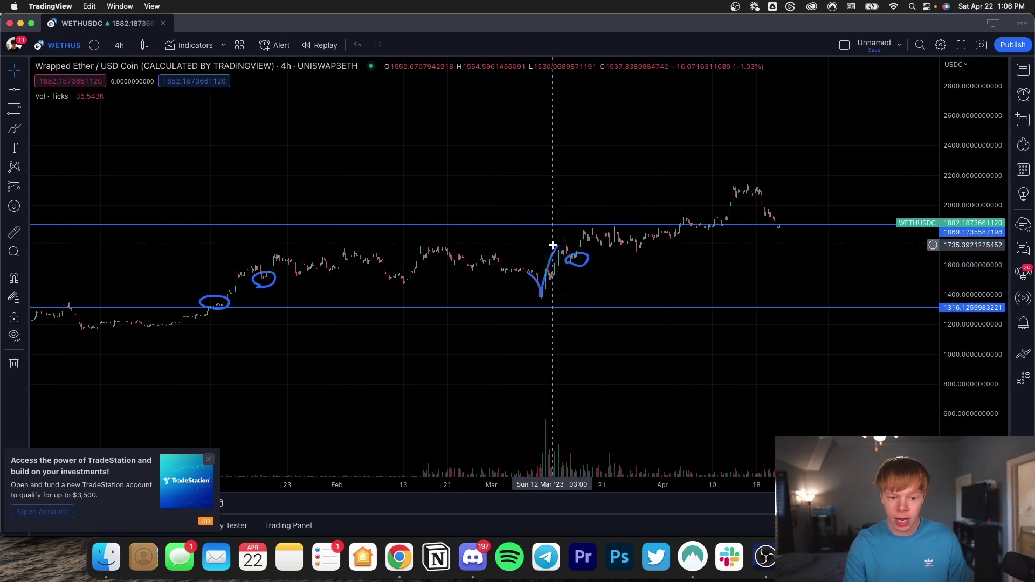
{"action": "left_click", "coordinate": [568, 308]}
{"action": "left_click_drag", "start_coordinate": [567, 313], "coordinate": [568, 280]}
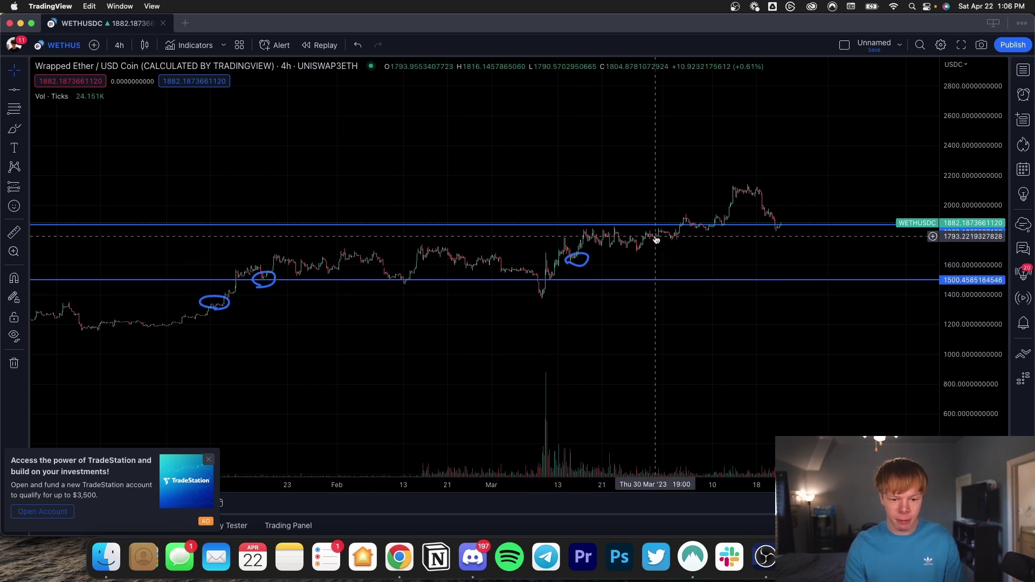
{"action": "left_click_drag", "start_coordinate": [649, 224], "coordinate": [648, 205]}
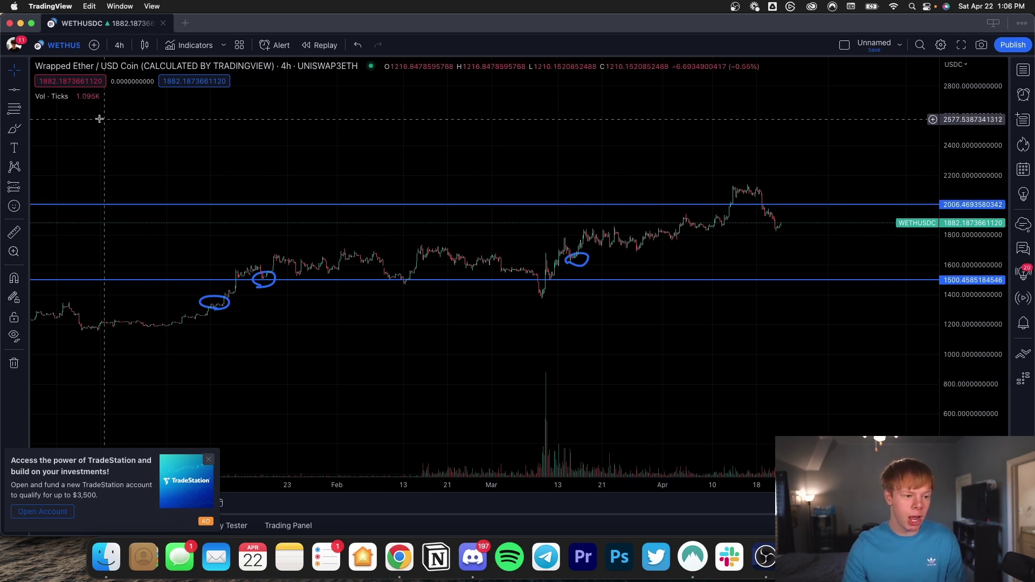
- Circle a small late-March candle cluster after discarding a trend line and a larger circle
{"action": "left_click", "coordinate": [14, 128]}
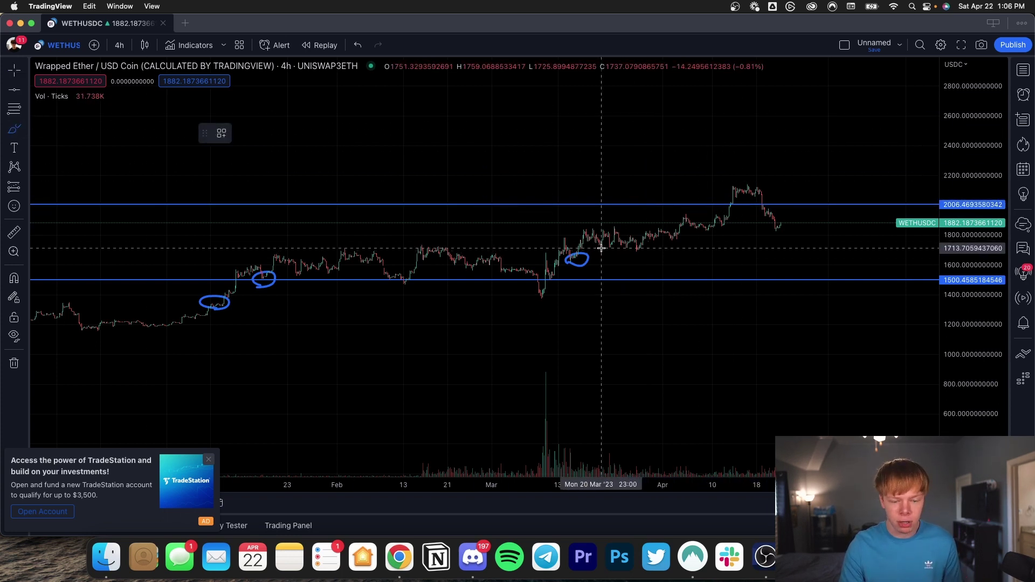
{"action": "left_click", "coordinate": [572, 261]}
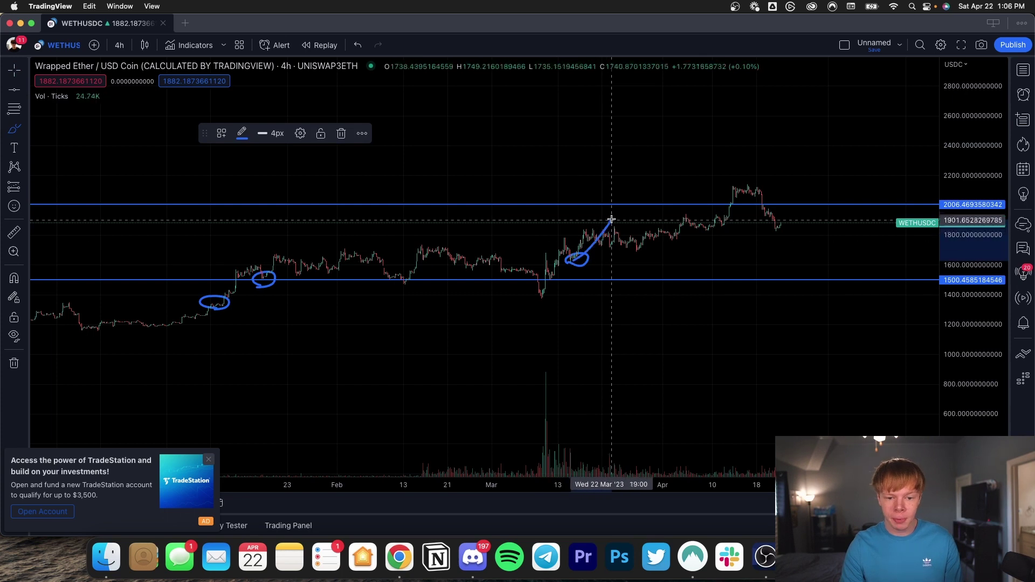
{"action": "key", "text": "super+z"}
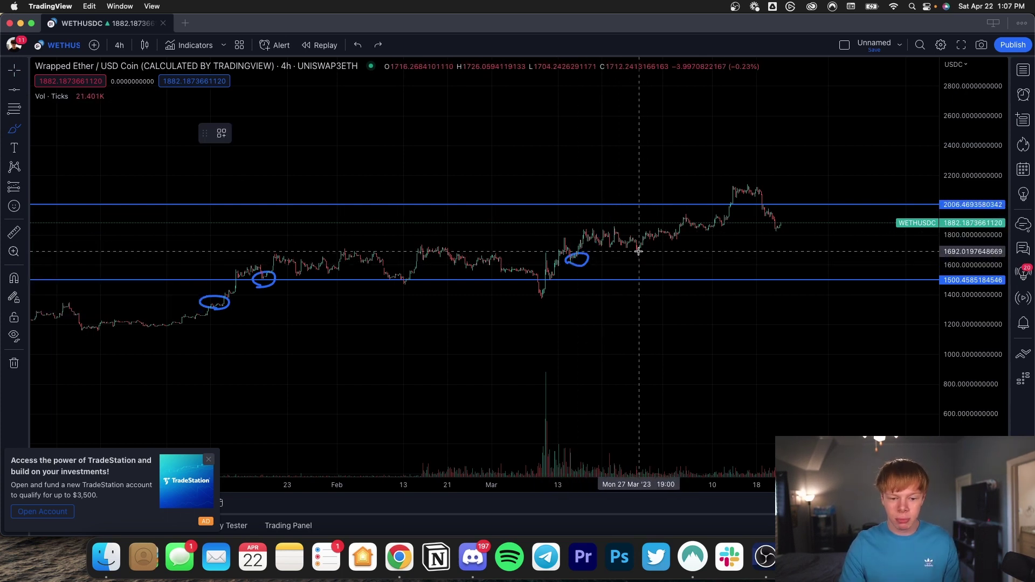
{"action": "mouse_move", "coordinate": [624, 238]}
{"action": "left_mouse_down"}
{"action": "mouse_move", "coordinate": [593, 229]}
{"action": "mouse_move", "coordinate": [577, 244]}
{"action": "left_mouse_up"}
{"action": "key", "text": "super+z"}
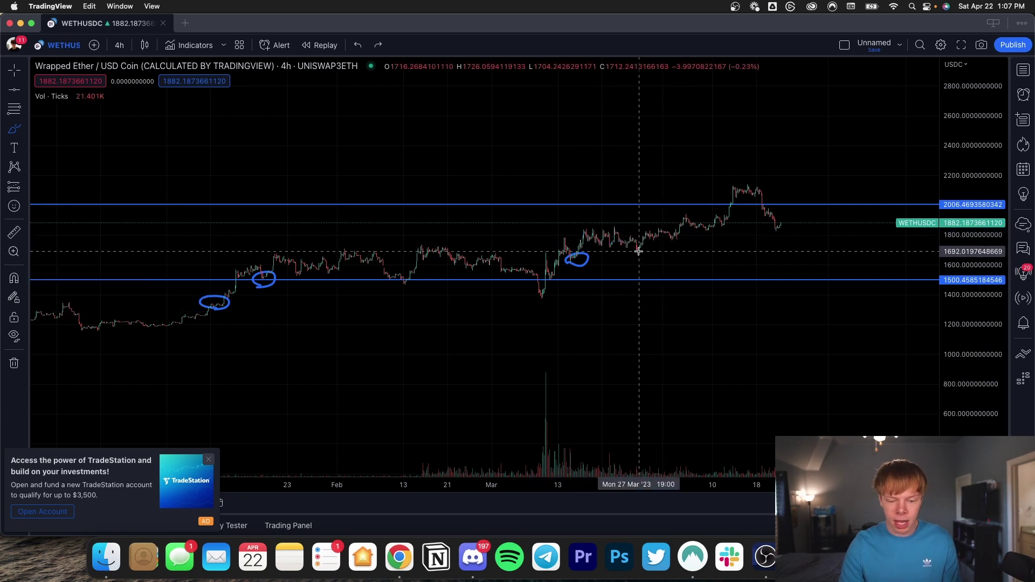
{"action": "left_click_drag", "start_coordinate": [646, 244], "coordinate": [626, 250]}
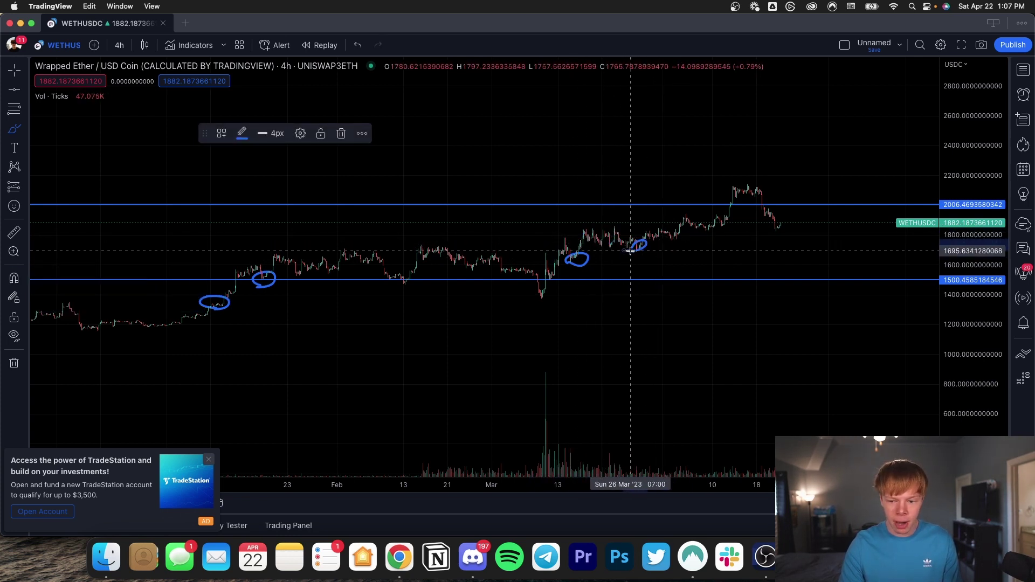
- Raise the lower range line to about 1590 and the upper line past 2100
{"action": "left_click", "coordinate": [14, 70]}
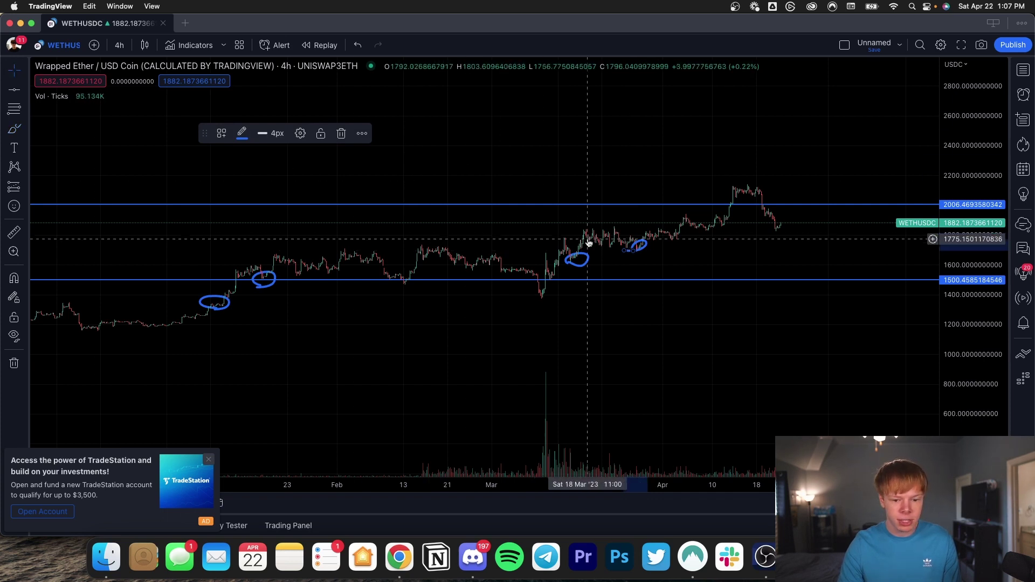
{"action": "left_click", "coordinate": [640, 281]}
{"action": "left_click_drag", "start_coordinate": [640, 283], "coordinate": [639, 268]}
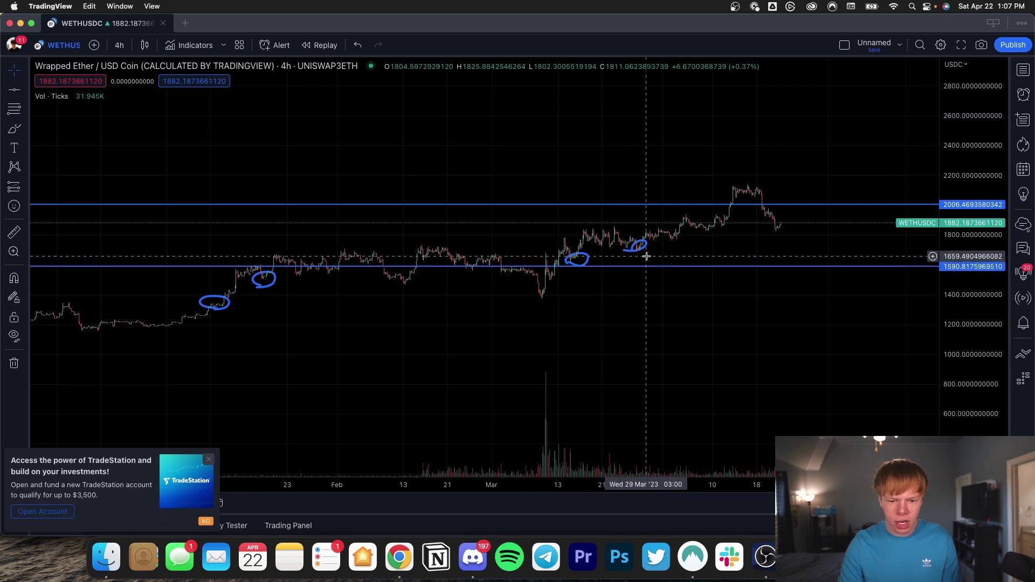
{"action": "left_click", "coordinate": [684, 205]}
{"action": "left_click_drag", "start_coordinate": [684, 205], "coordinate": [684, 189]}
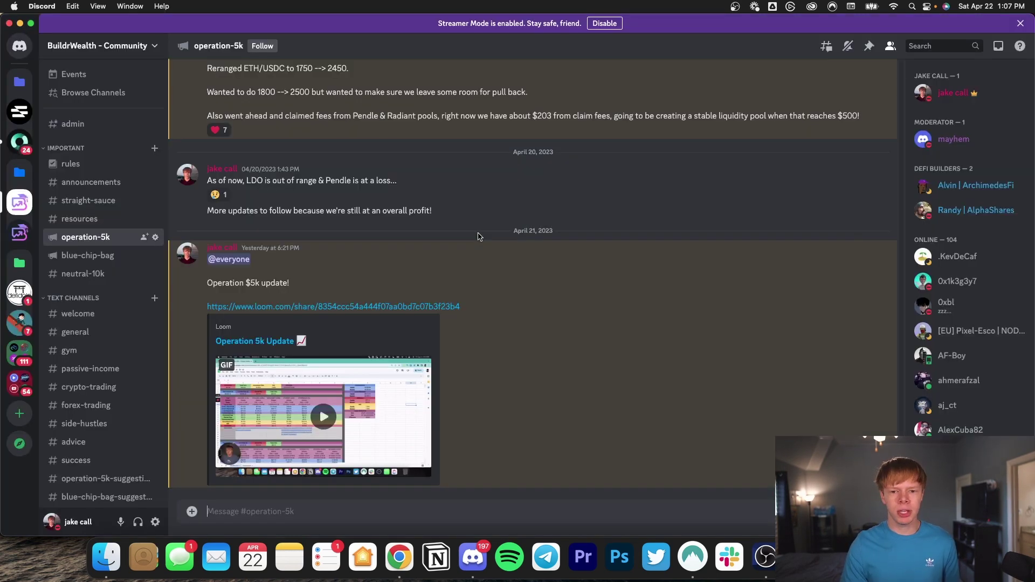
- Scroll back through #operation-5k to the early 15-hour and 24-hour update posts
{"action": "scroll", "coordinate": [478, 237], "scroll_direction": "up", "scroll_amount": 15}
{"action": "scroll", "coordinate": [477, 238], "scroll_direction": "up", "scroll_amount": 20}
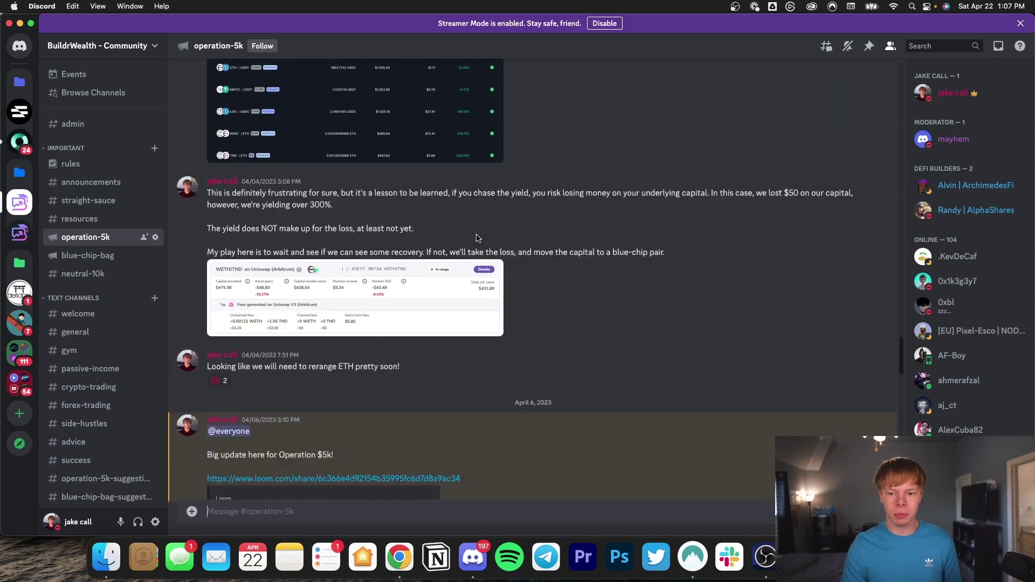
{"action": "scroll", "coordinate": [476, 238], "scroll_direction": "up", "scroll_amount": 10}
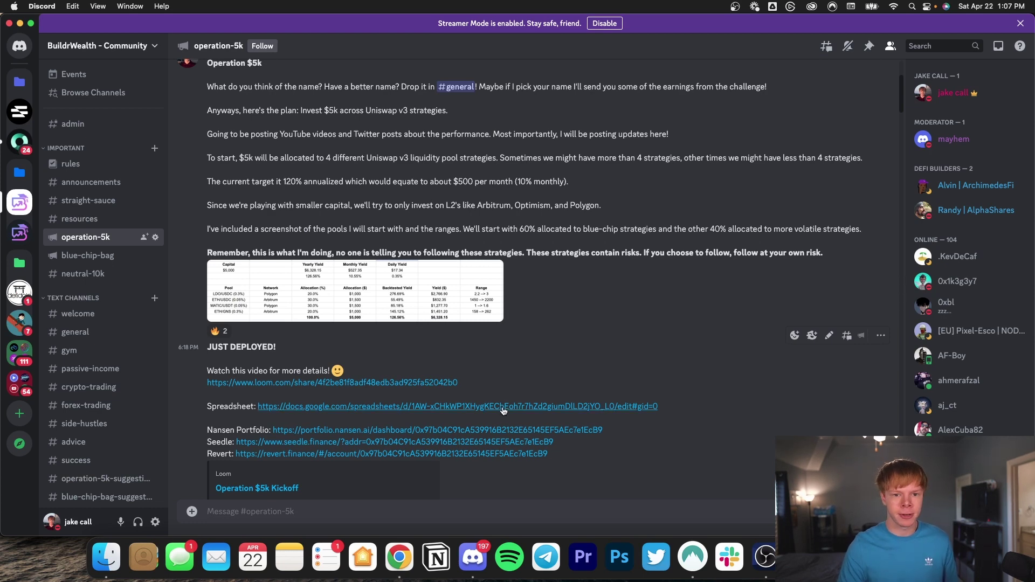
{"action": "scroll", "coordinate": [504, 374], "scroll_direction": "down", "scroll_amount": 15}
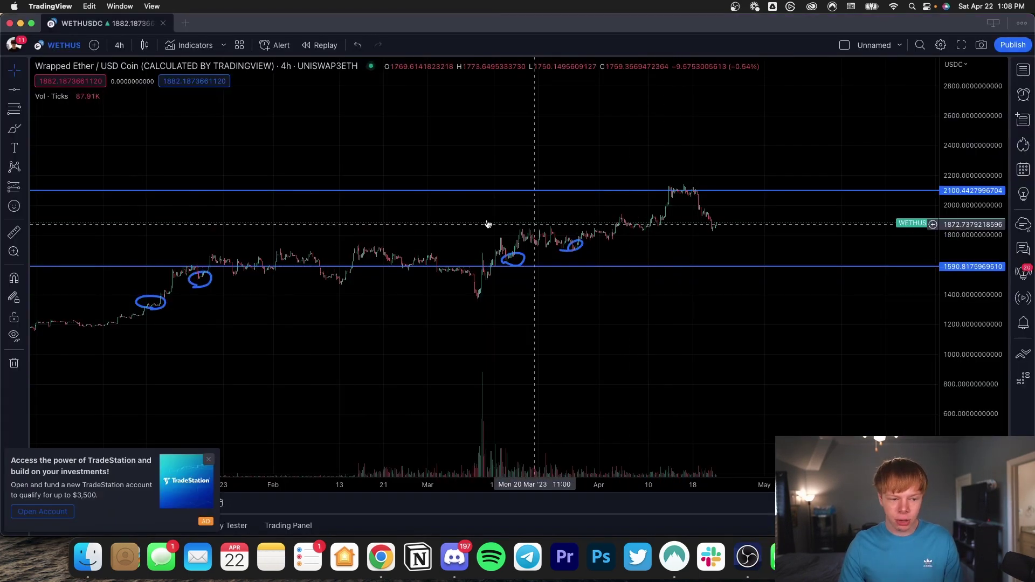
- Circle the early-April candles in blue and move the range lines to 1684.79 and 2306.46
{"action": "key", "text": "alt+b"}
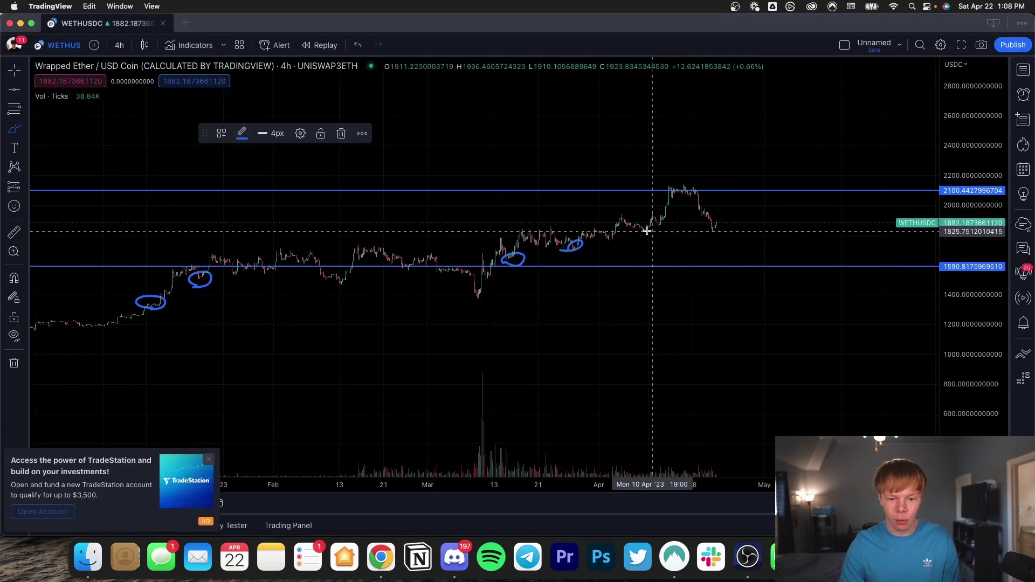
{"action": "left_click_drag", "start_coordinate": [647, 230], "coordinate": [628, 227]}
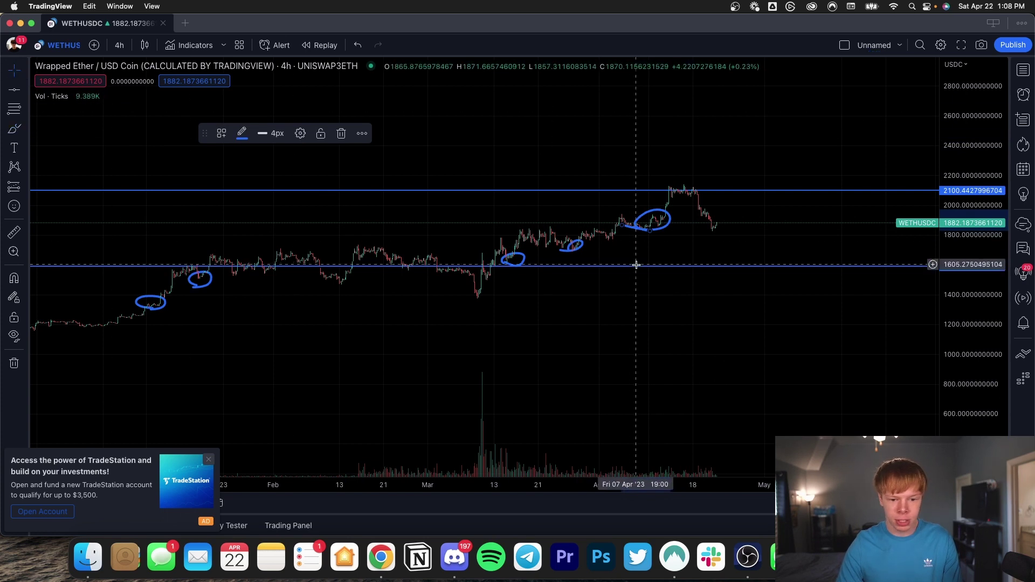
{"action": "left_click_drag", "start_coordinate": [636, 265], "coordinate": [636, 252]}
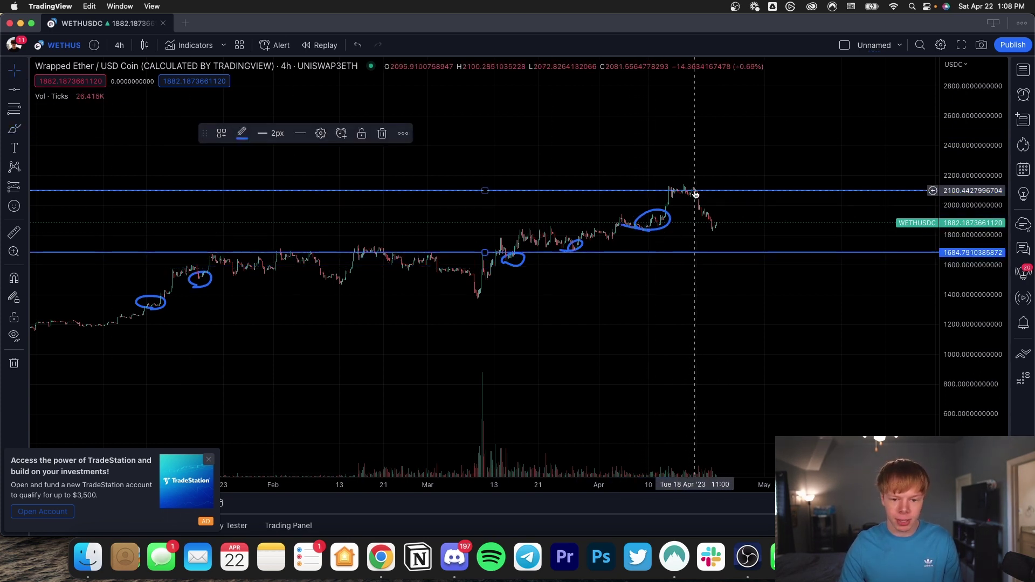
{"action": "left_click_drag", "start_coordinate": [695, 194], "coordinate": [693, 161]}
- Sketch a rise to the peak and a drop to the lower line, then undo both
{"action": "key", "text": "alt+shift+b"}
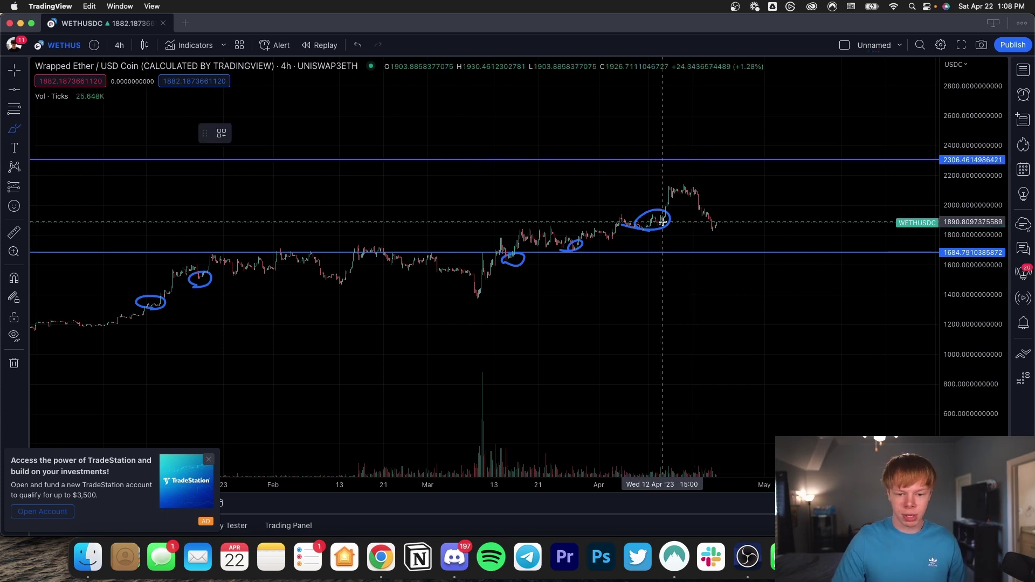
{"action": "scroll", "coordinate": [651, 224], "scroll_direction": "left", "scroll_amount": 2}
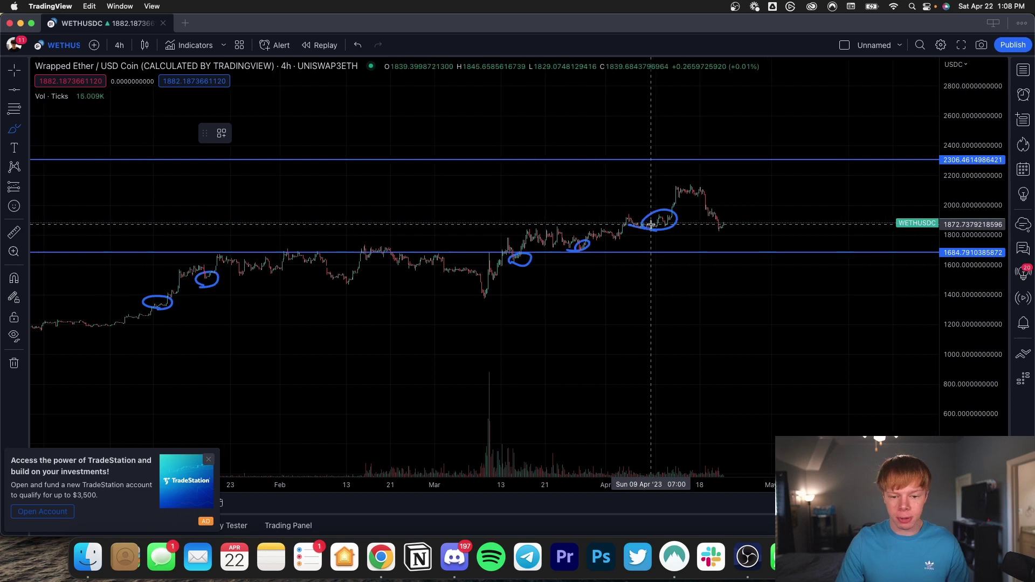
{"action": "scroll", "coordinate": [650, 224], "scroll_direction": "right", "scroll_amount": 1}
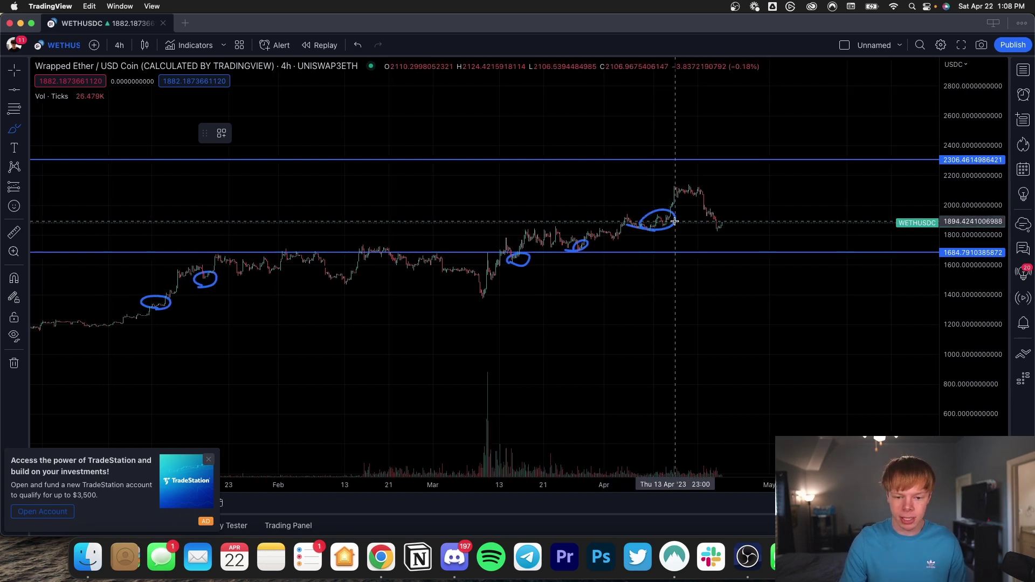
{"action": "scroll", "coordinate": [674, 221], "scroll_direction": "right", "scroll_amount": 2}
{"action": "mouse_move", "coordinate": [113, 317]}
{"action": "left_mouse_down"}
{"action": "mouse_move", "coordinate": [531, 247]}
{"action": "mouse_move", "coordinate": [654, 211]}
{"action": "left_mouse_up"}
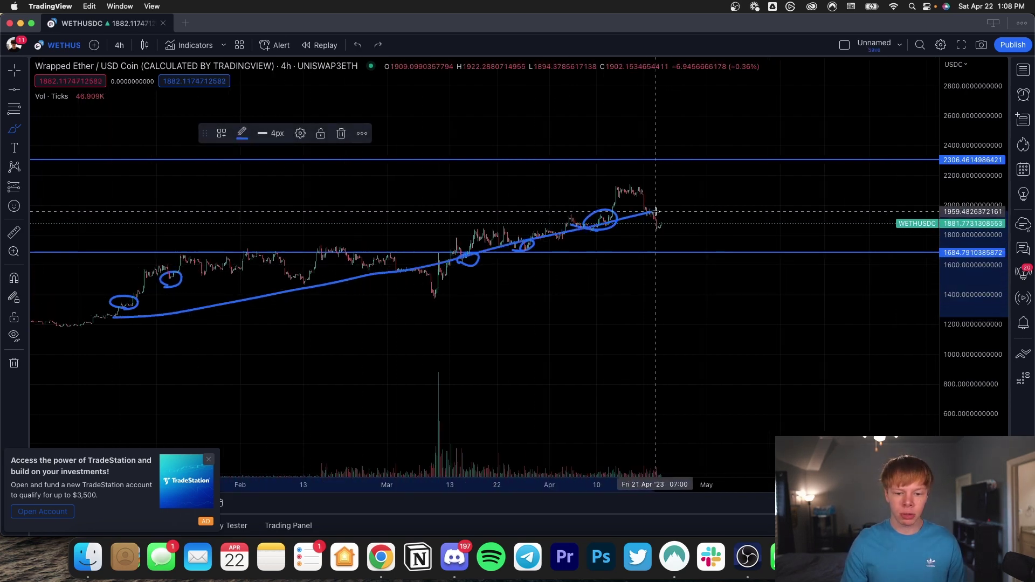
{"action": "key", "text": "super+z"}
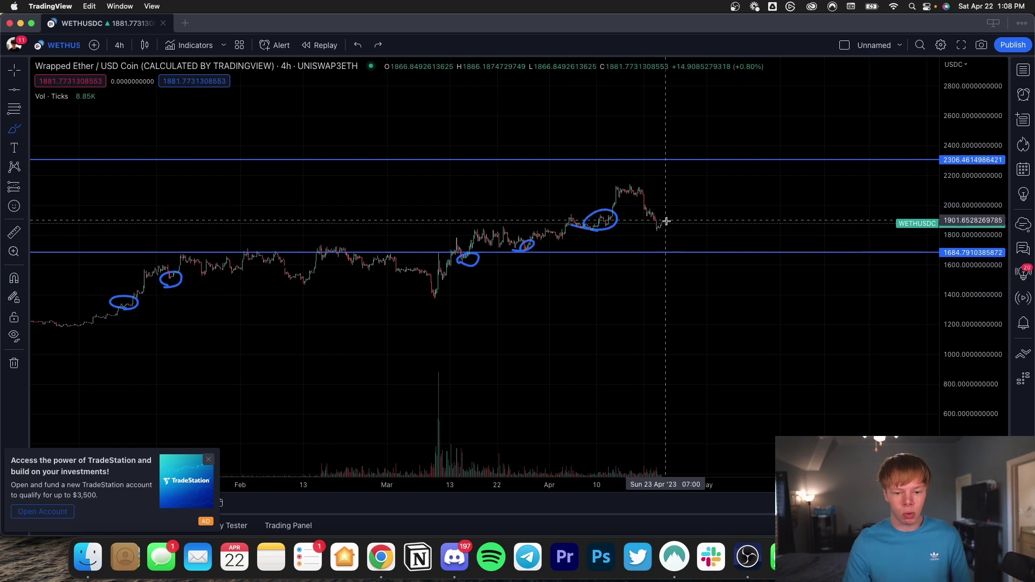
{"action": "mouse_move", "coordinate": [655, 220]}
{"action": "left_mouse_down"}
{"action": "mouse_move", "coordinate": [676, 252]}
{"action": "mouse_move", "coordinate": [657, 229]}
{"action": "mouse_move", "coordinate": [673, 242]}
{"action": "mouse_move", "coordinate": [662, 244]}
{"action": "left_mouse_up"}
{"action": "key", "text": "super+z"}
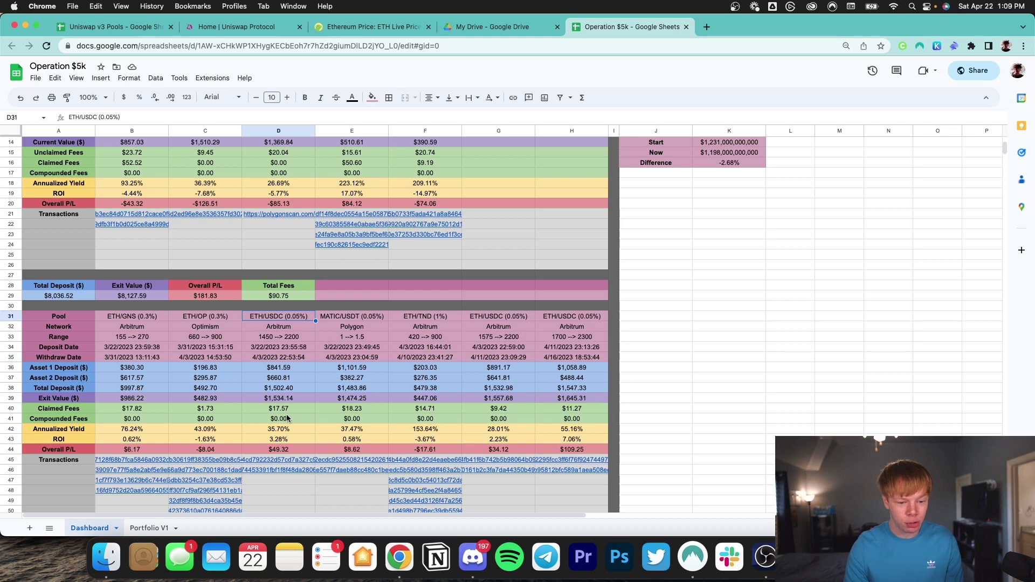
- Review closed ETH/USDC results in D31:D44, G31:G44, H33 and H44, then select C7:C20
{"action": "left_click_drag", "start_coordinate": [291, 450], "coordinate": [302, 318]}
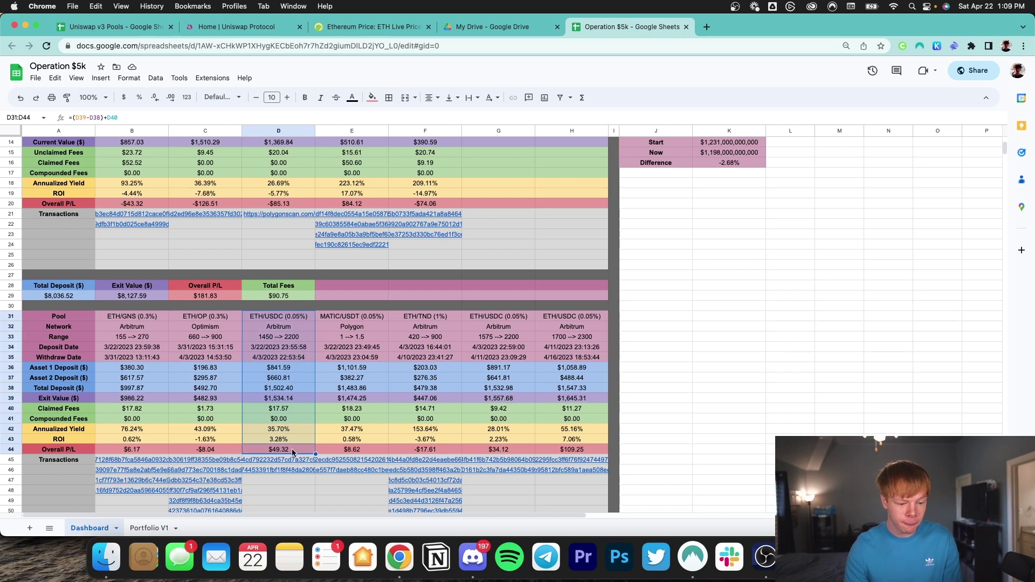
{"action": "left_click_drag", "start_coordinate": [504, 319], "coordinate": [507, 451]}
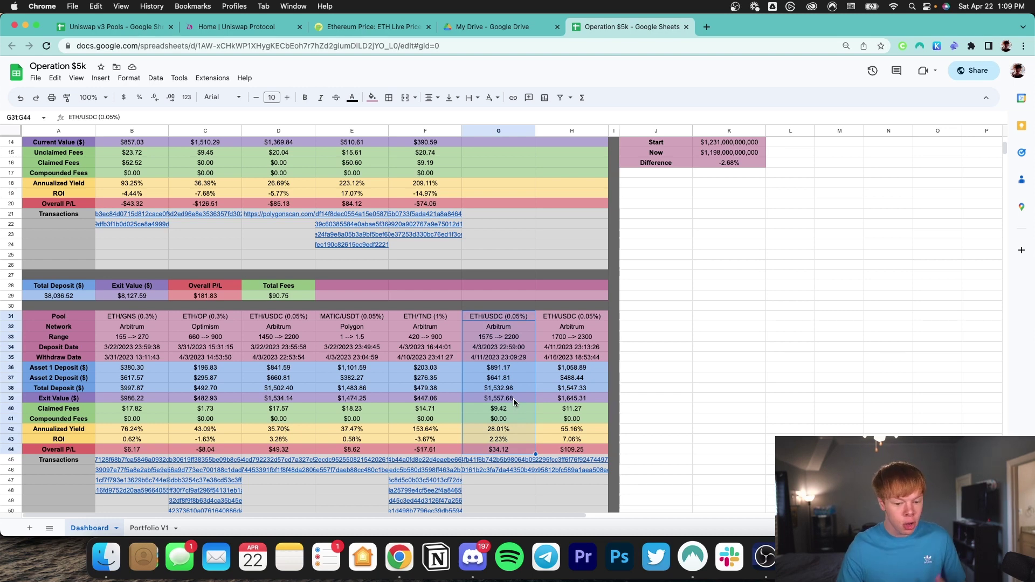
{"action": "left_click", "coordinate": [505, 451]}
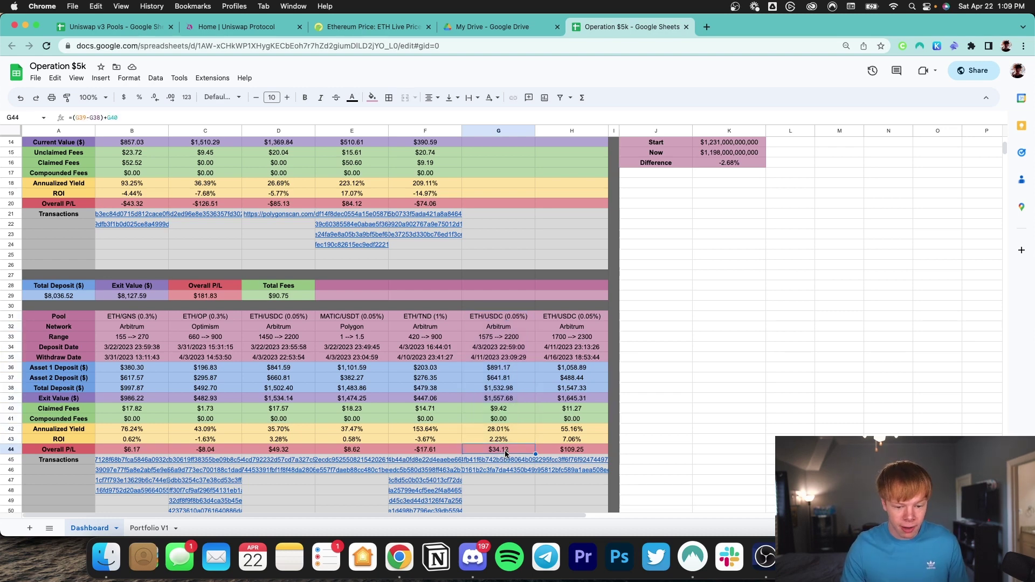
{"action": "left_click", "coordinate": [574, 318]}
{"action": "left_click", "coordinate": [585, 337]}
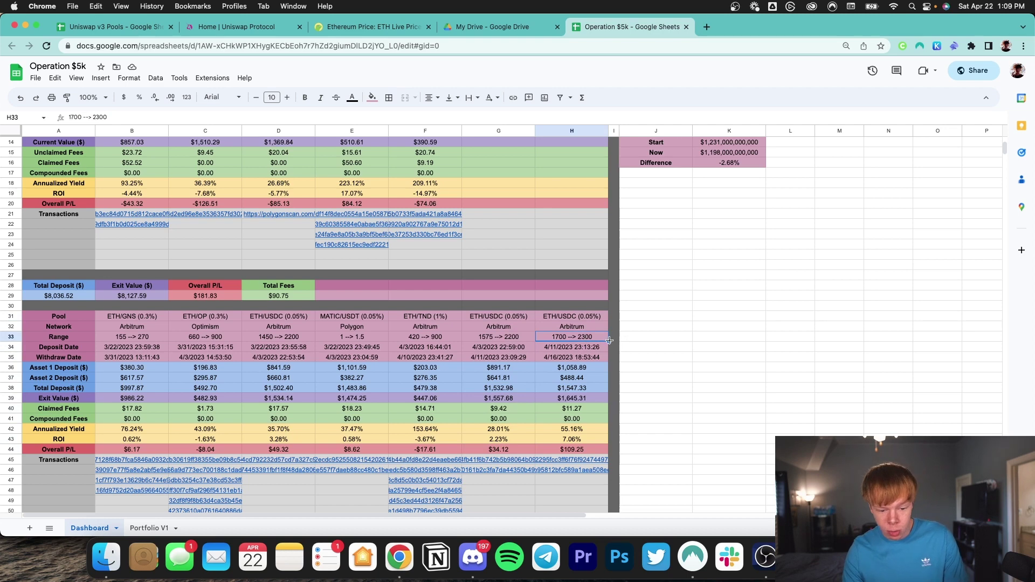
{"action": "left_click", "coordinate": [588, 451]}
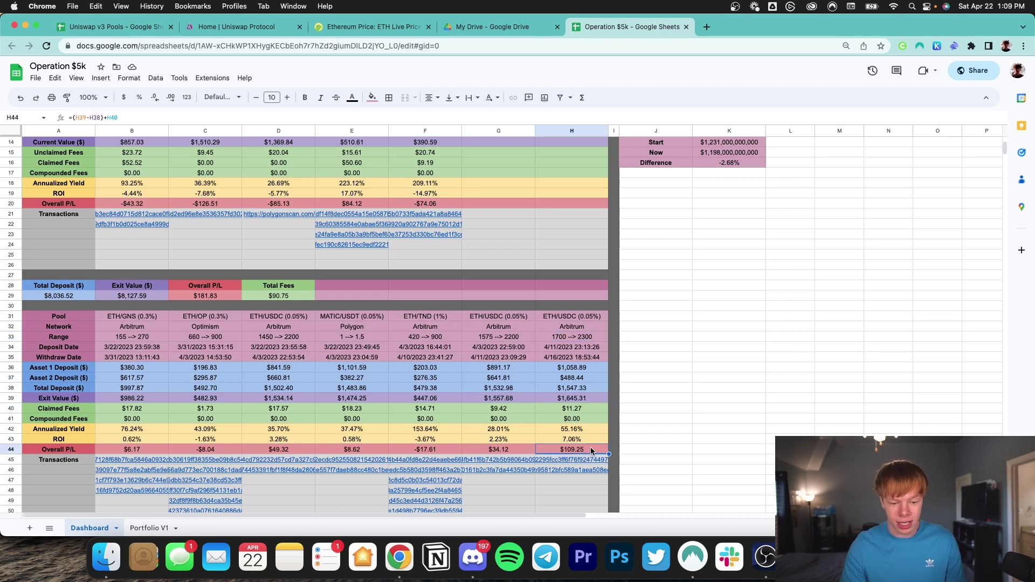
{"action": "scroll", "coordinate": [591, 450], "scroll_direction": "up", "scroll_amount": 5}
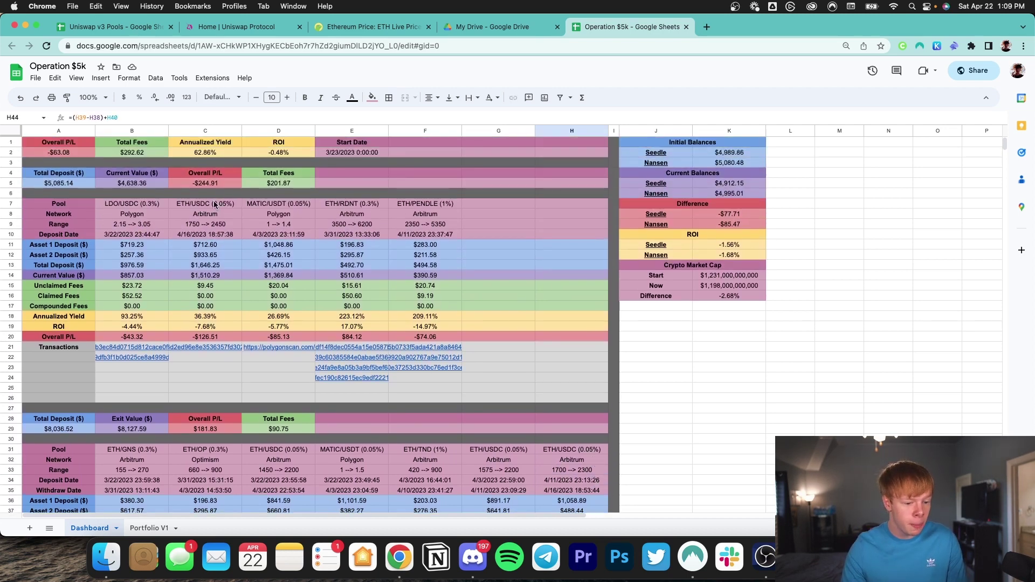
{"action": "left_click_drag", "start_coordinate": [214, 203], "coordinate": [247, 340]}
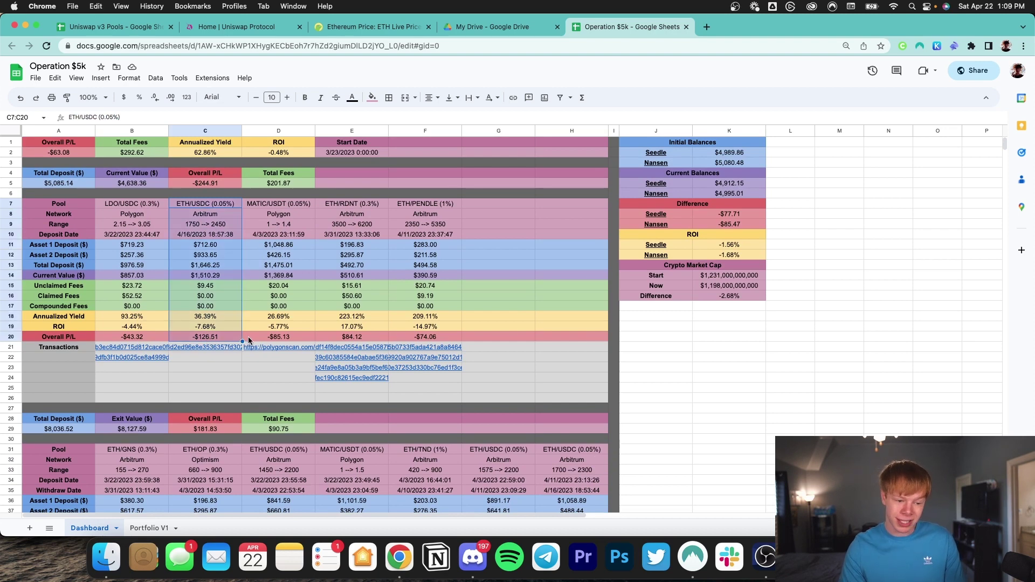
{"action": "key", "text": "ctrl+z"}
{"action": "key", "text": "ctrl+z"}
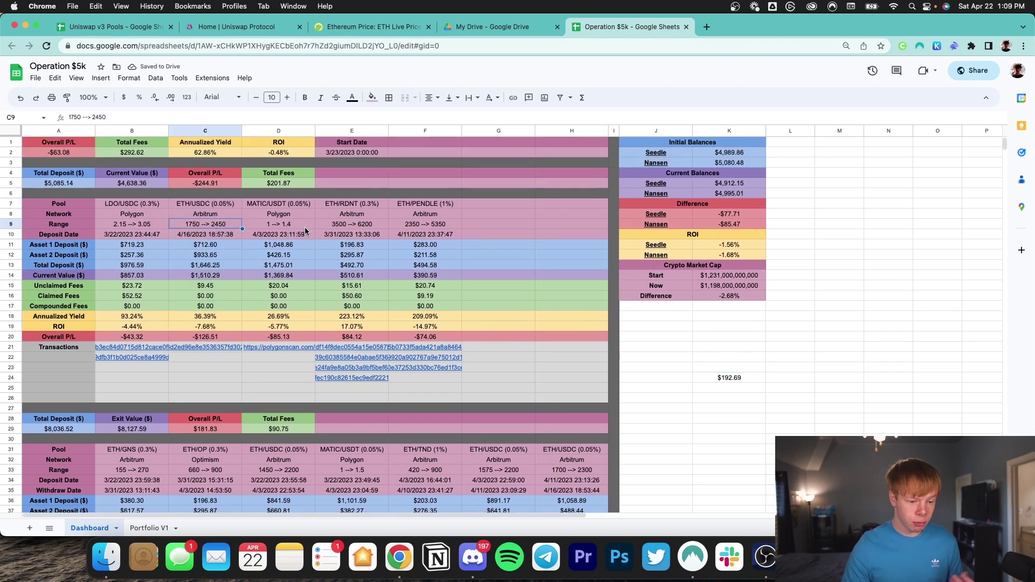
{"action": "left_click", "coordinate": [736, 390]}
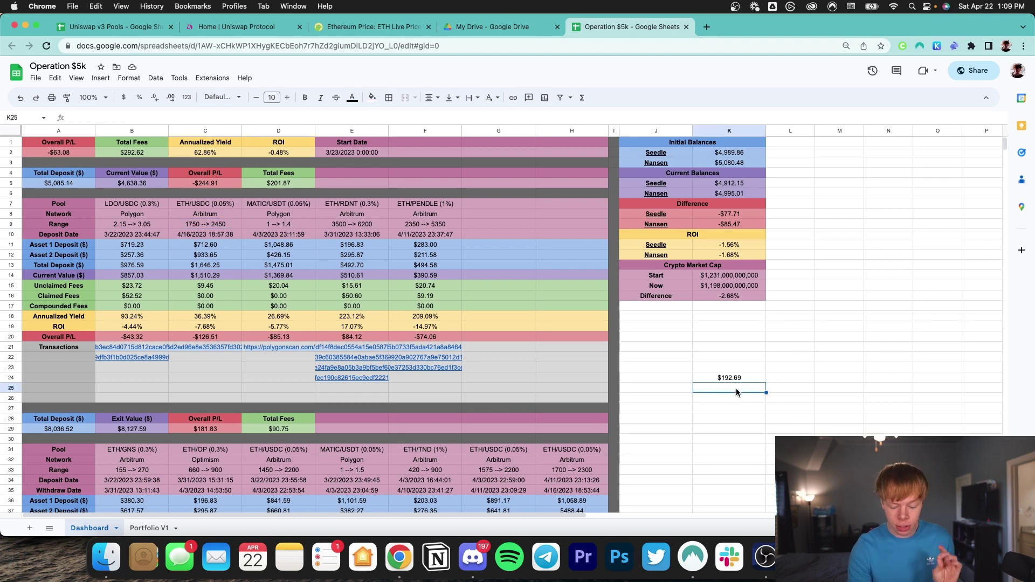
{"action": "type", "text": "="}
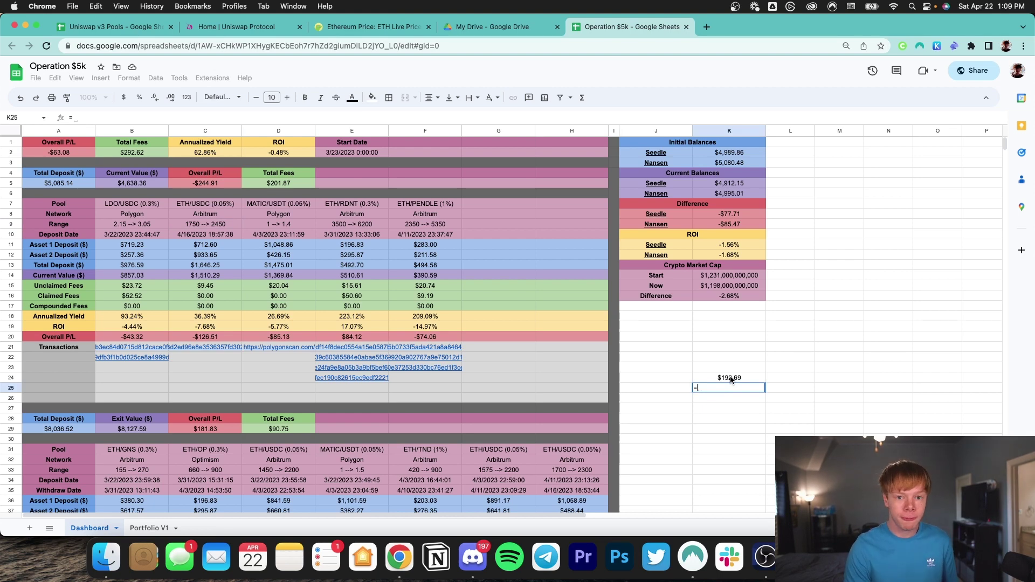
{"action": "key", "text": "Return"}
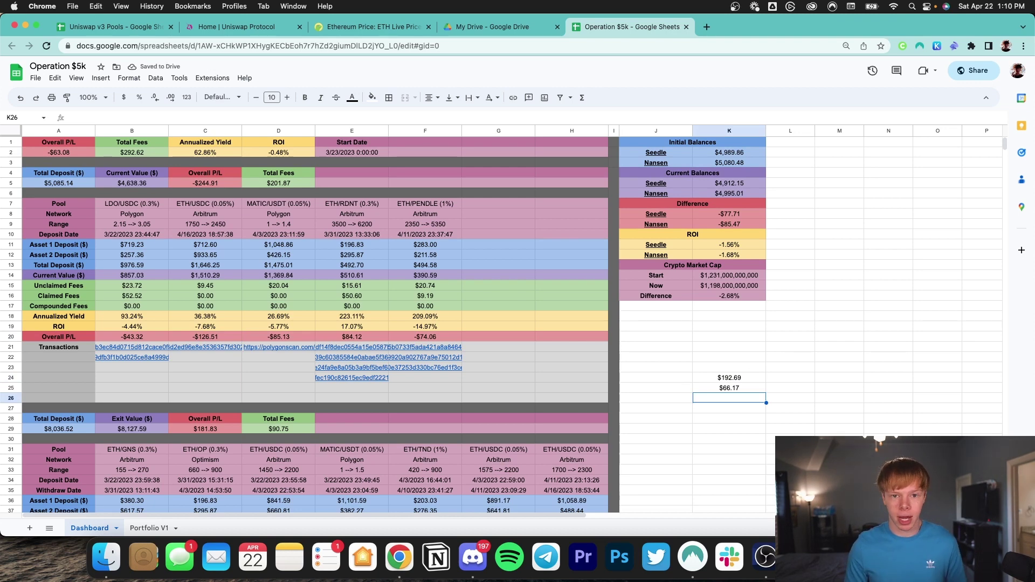
{"action": "key", "text": "ctrl+z"}
{"action": "key", "text": "ctrl+z"}
{"action": "left_click", "coordinate": [752, 298]}
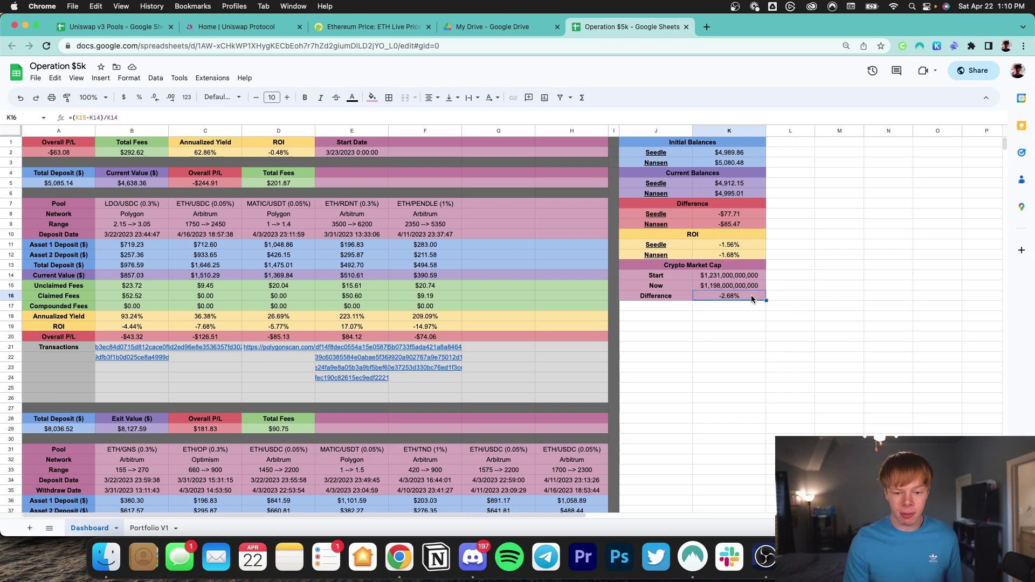
{"action": "left_click", "coordinate": [725, 243]}
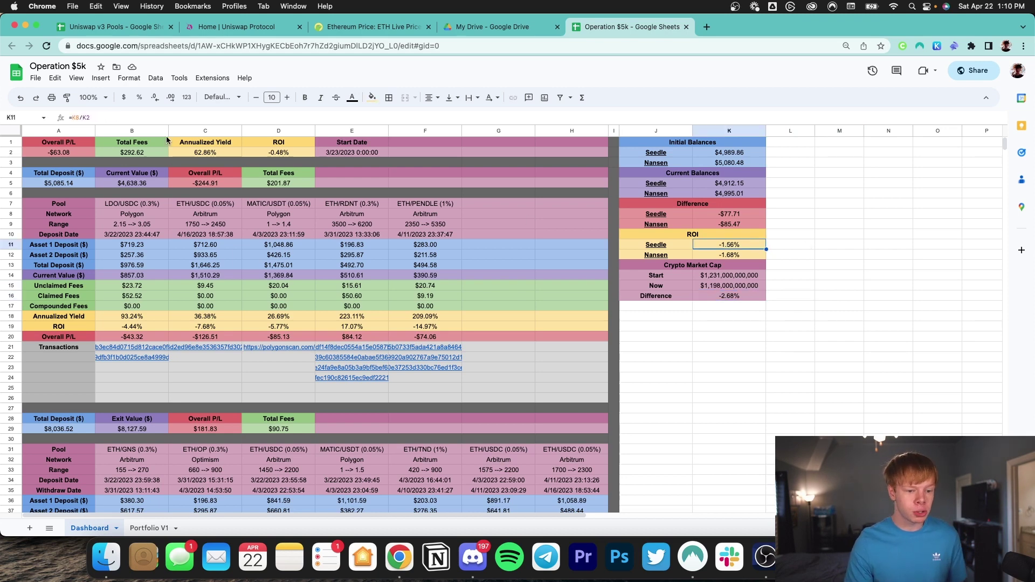
{"action": "left_click", "coordinate": [264, 154]}
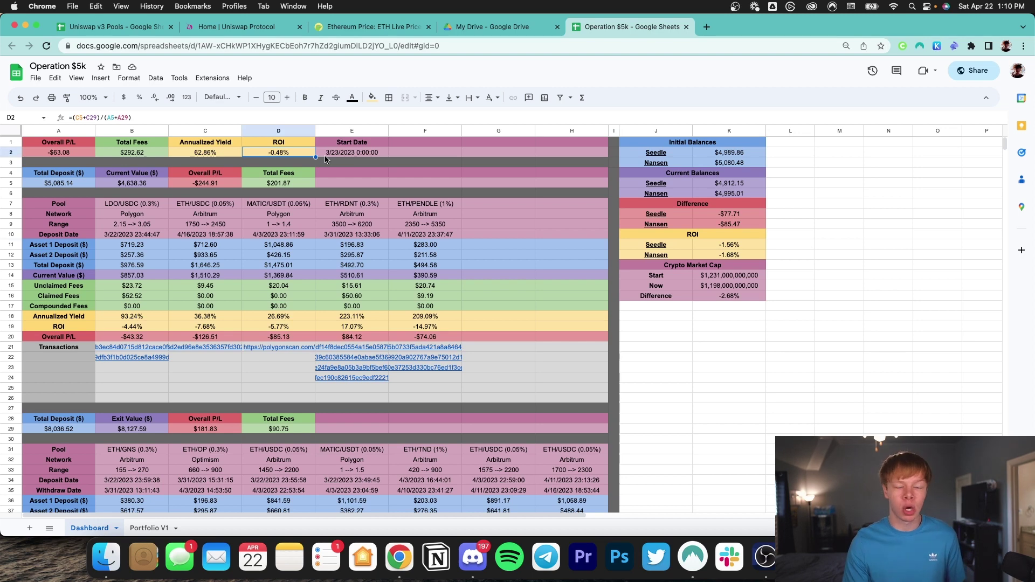